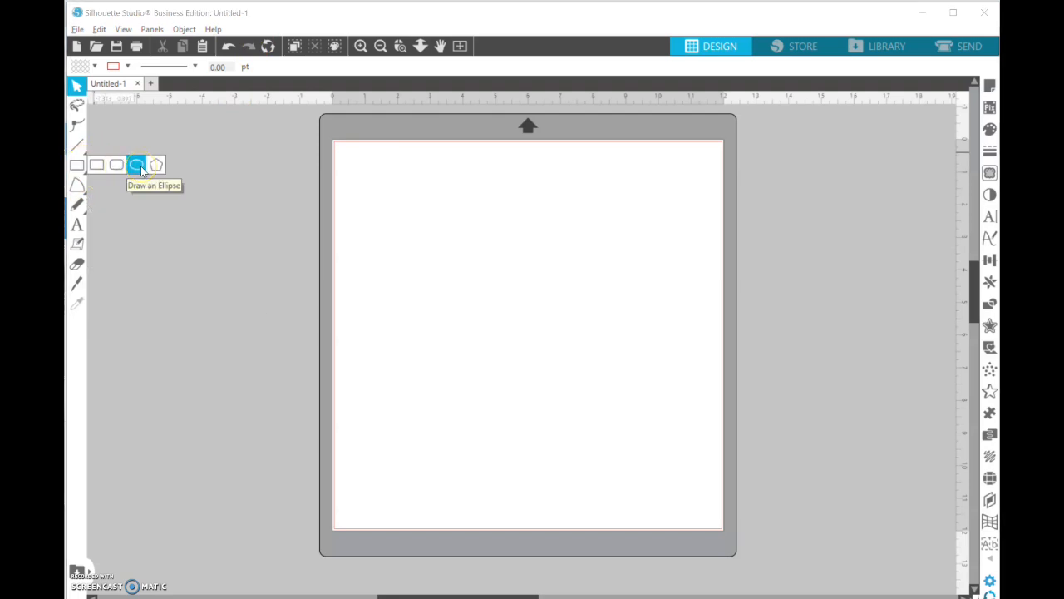
Draw an ellipse about 4.3 in wide and 3.34 in tall on the blank mat and set its line color to black.
left_click_drag(402, 243, 547, 358)
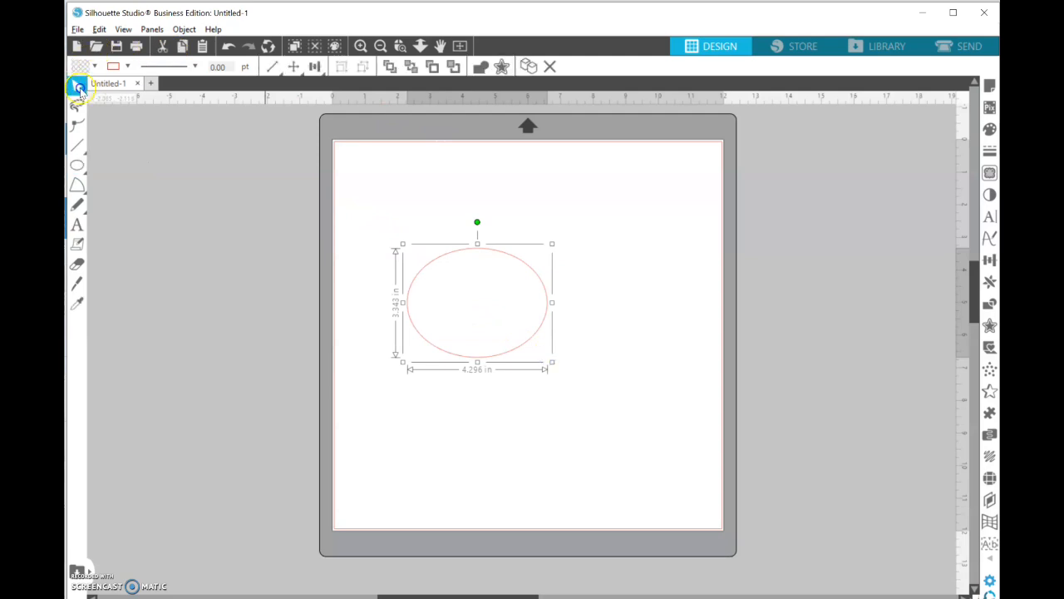
left_click(609, 305)
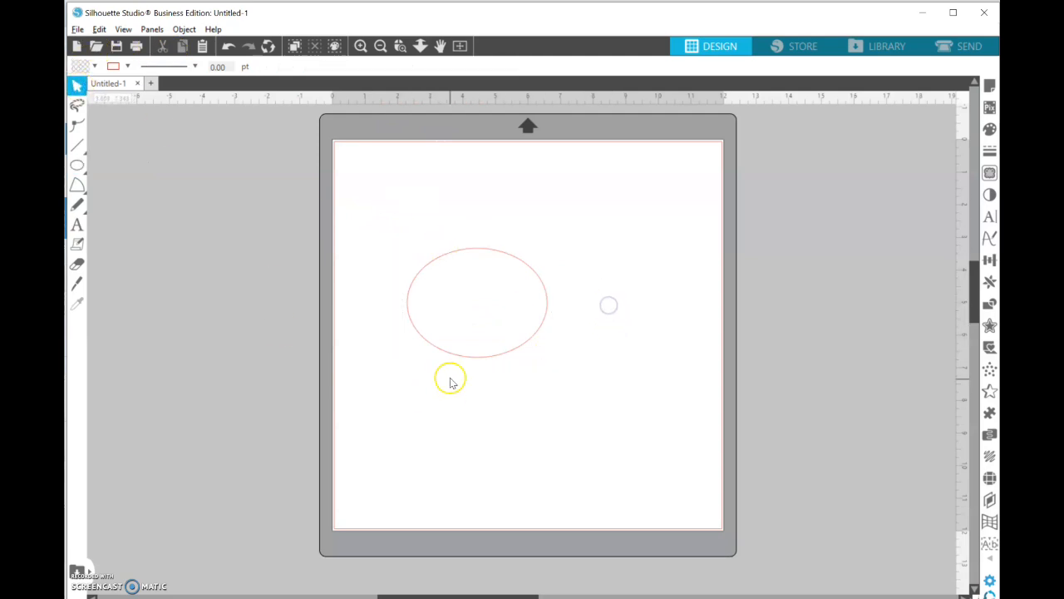
left_click(498, 357)
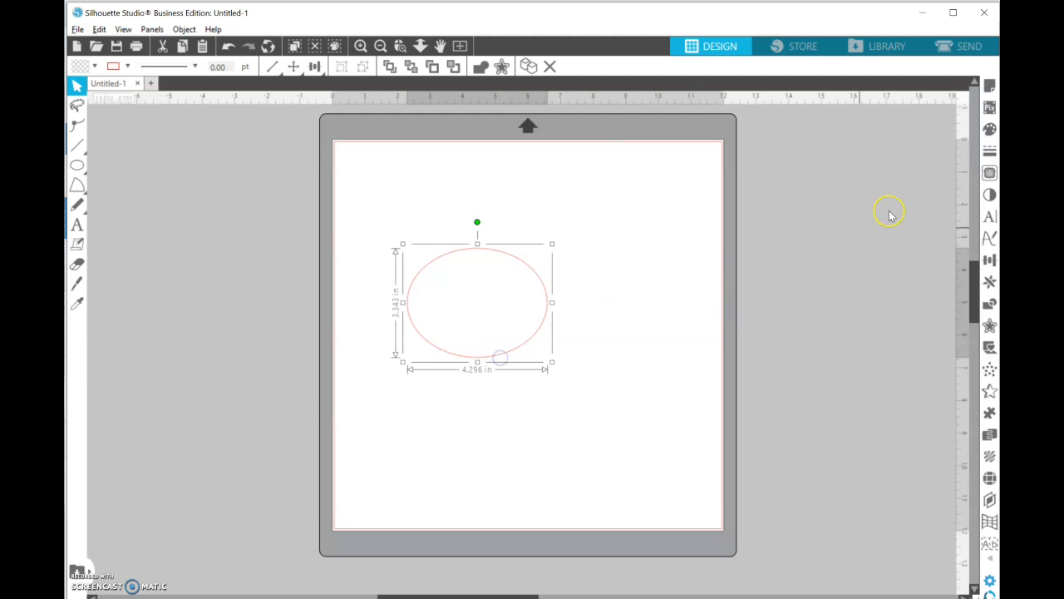
left_click(989, 150)
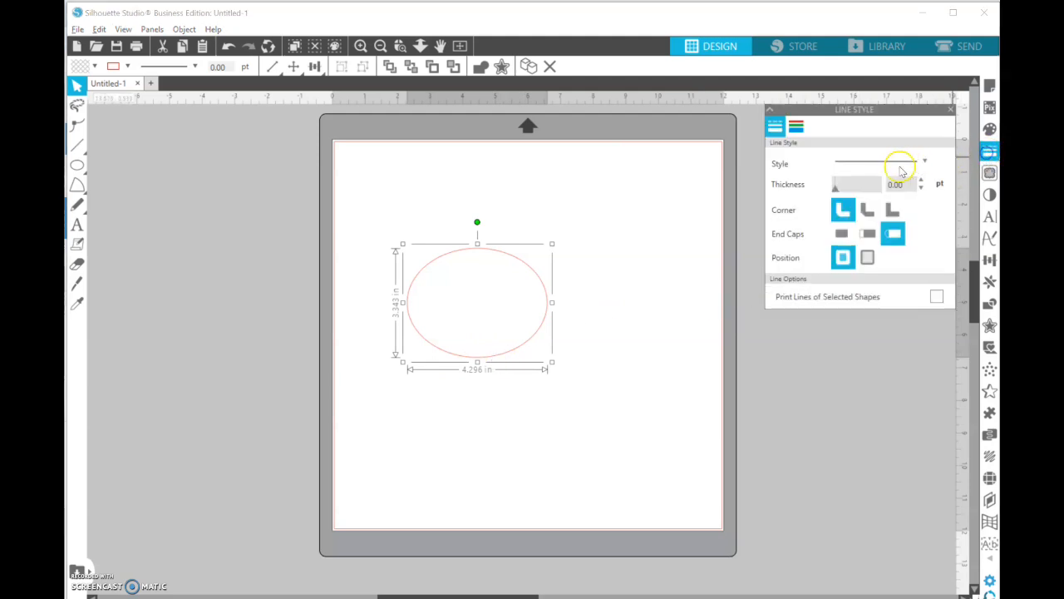
left_click(798, 129)
left_click(864, 174)
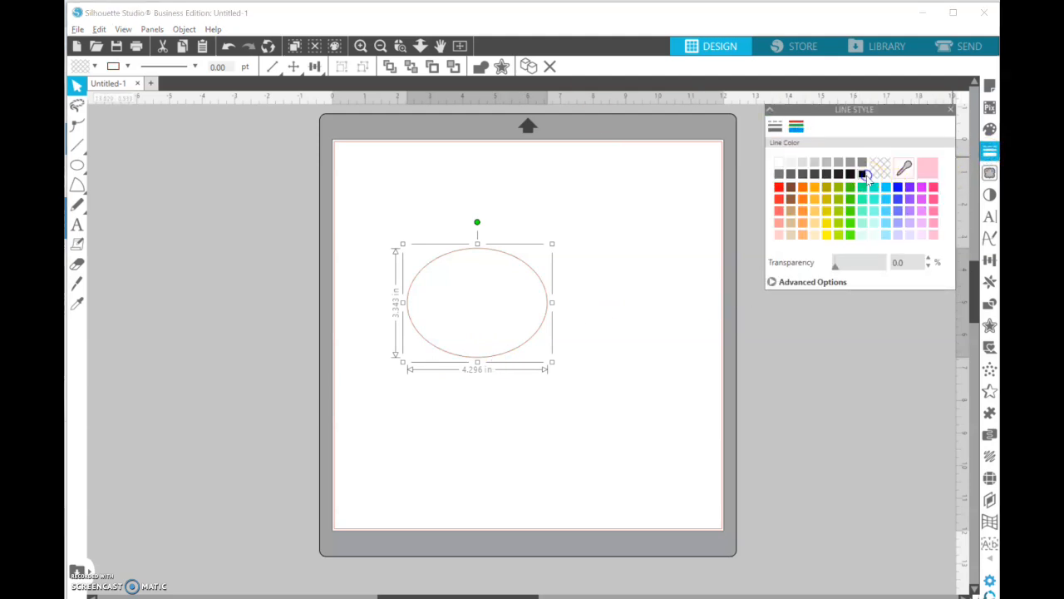
left_click(616, 243)
Move the ellipse slightly up and to the left on the mat and deselect it.
left_click_drag(528, 276, 521, 248)
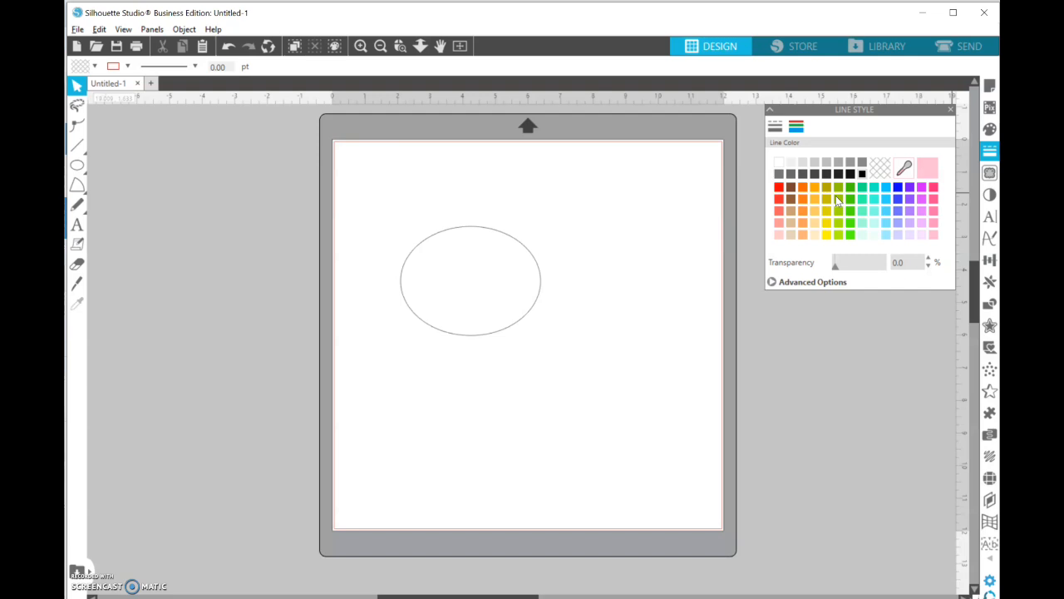
left_click(926, 153)
left_click_drag(533, 250, 521, 236)
left_click(362, 154)
left_click(516, 236)
left_click(629, 254)
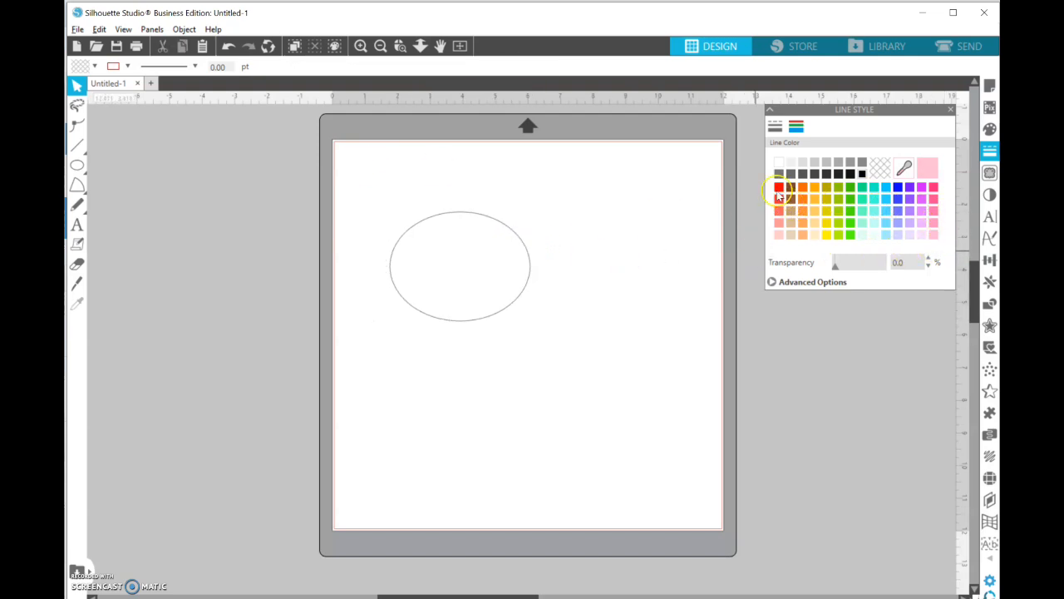
Fill the ellipse with solid bright red.
left_click(512, 247)
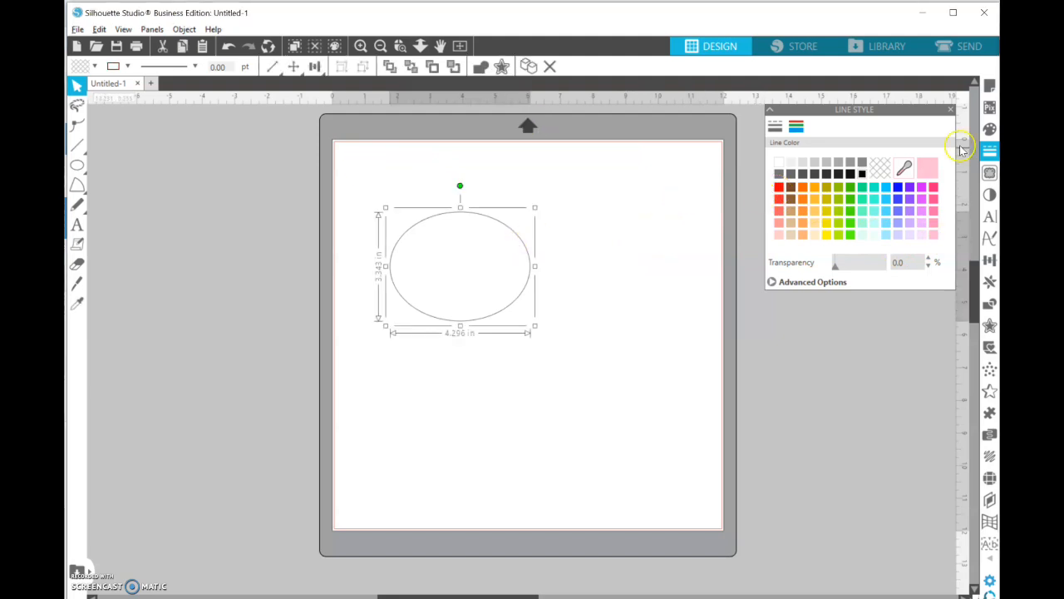
left_click(990, 130)
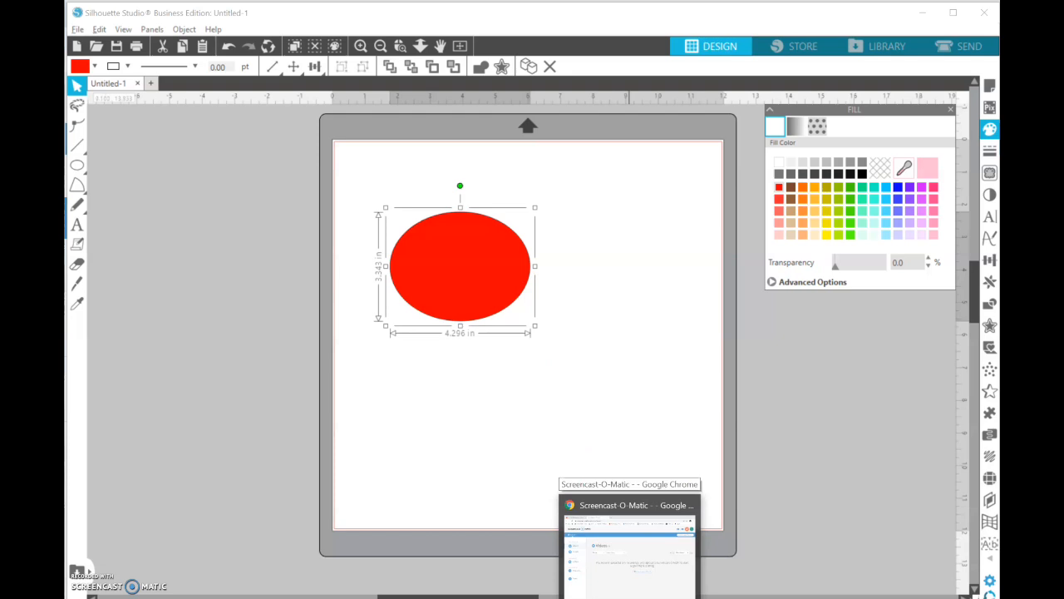
Switch to Chrome and search Google Images for "rose" in a new tab.
left_click(669, 541)
left_click(403, 39)
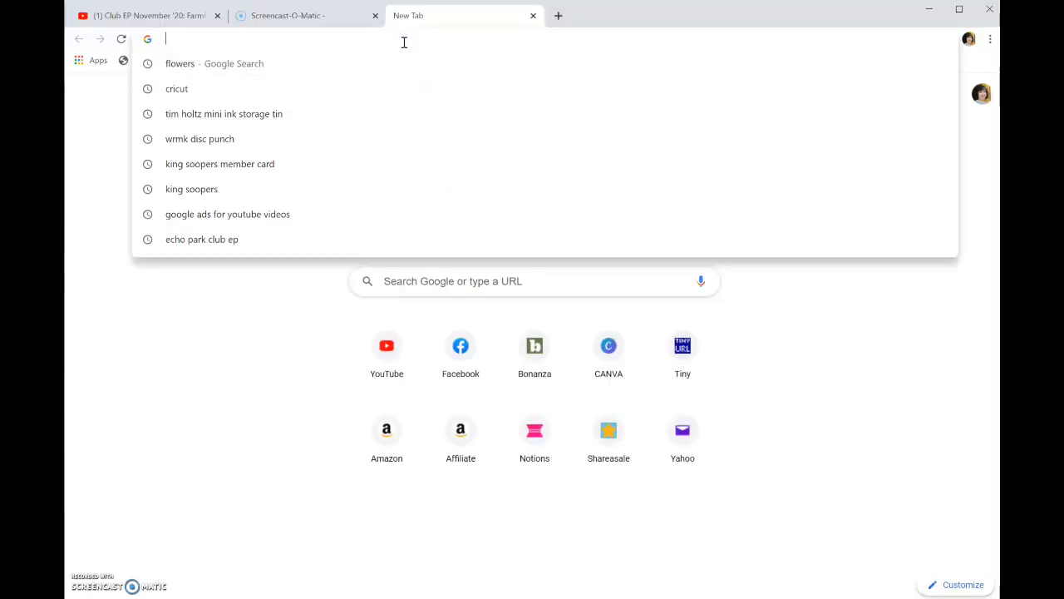
type("rose")
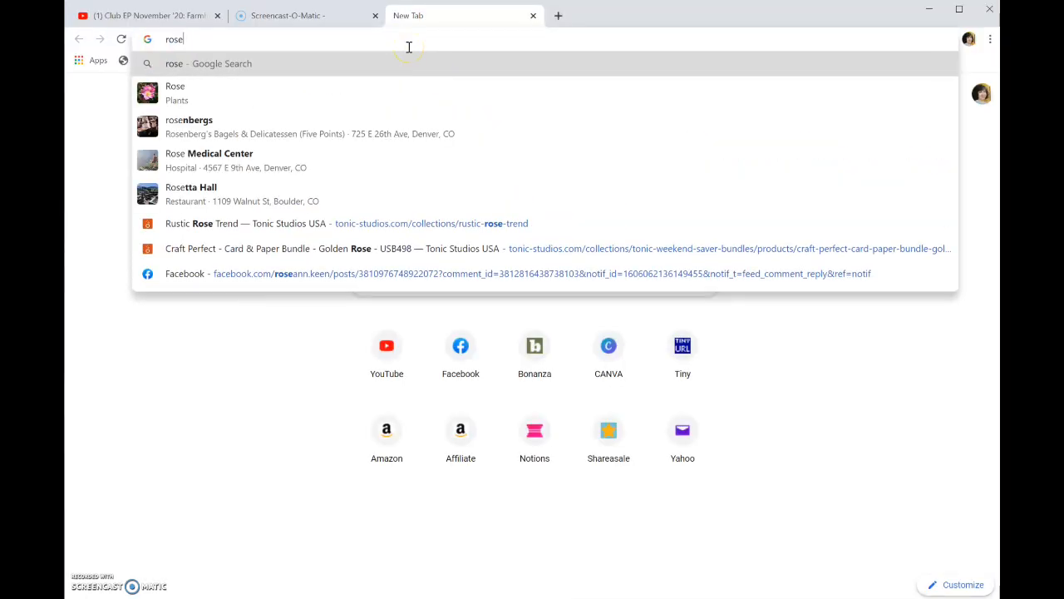
key("Return")
left_click(273, 145)
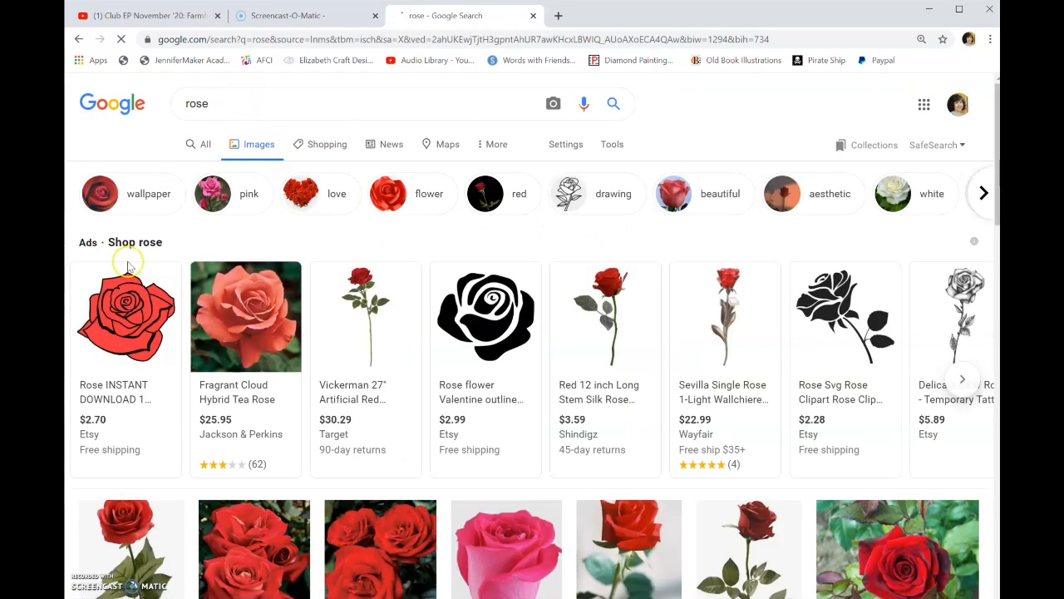
Save the 1600 × 1059 red rose photo from Gardening Know How to the Desktop as red-rose.jpg.
scroll(325, 438, "down", 3)
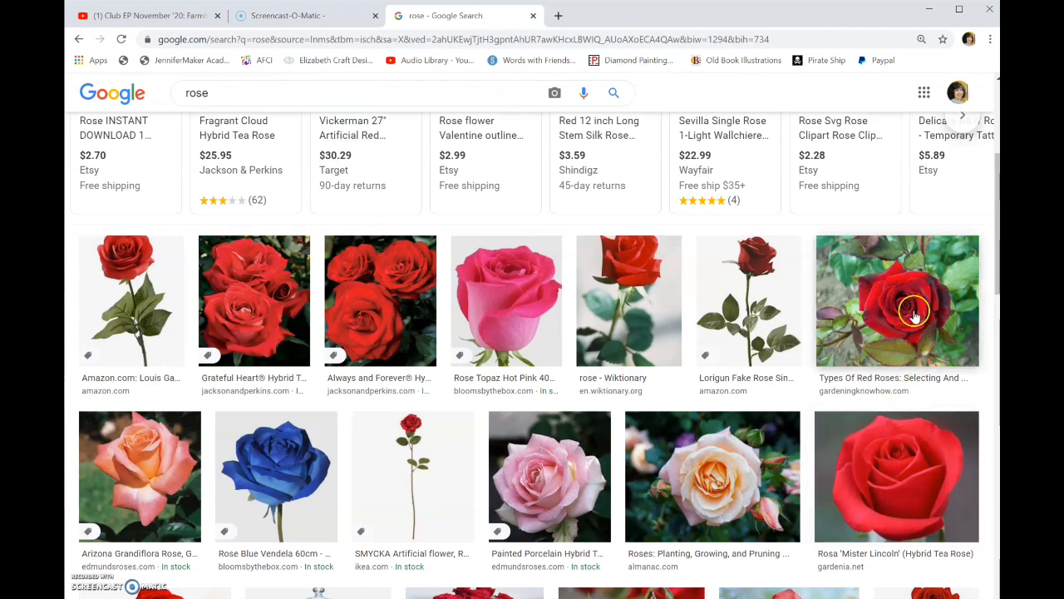
left_click(914, 314)
right_click(777, 239)
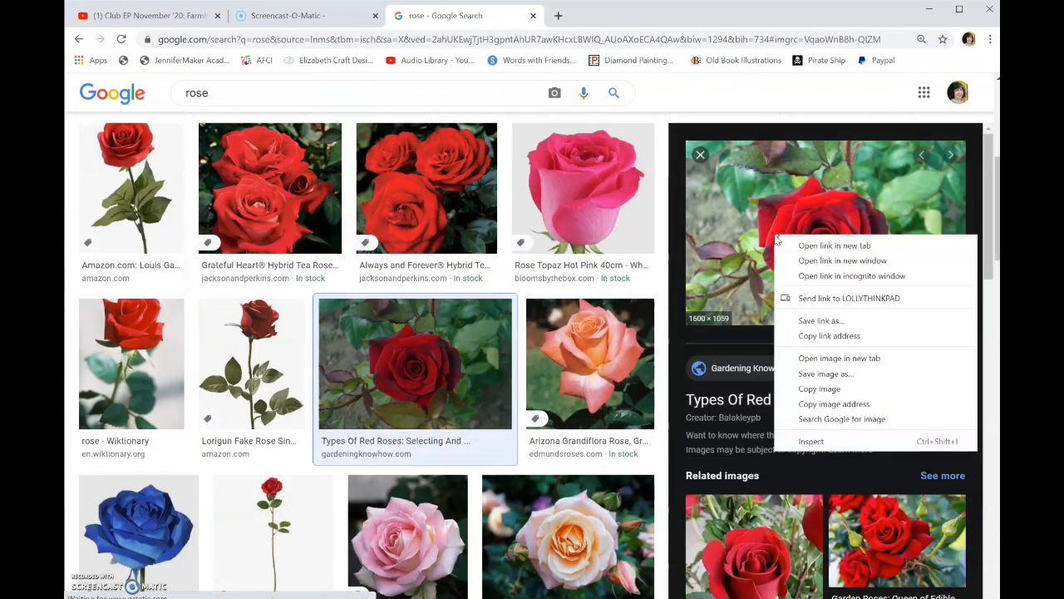
left_click(825, 379)
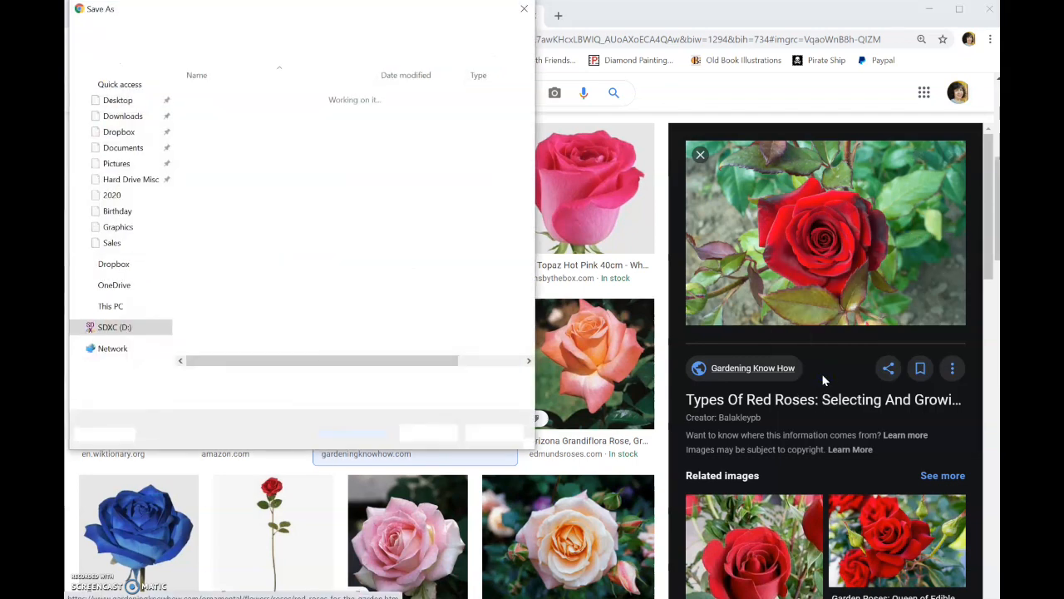
scroll(150, 133, "up", 10)
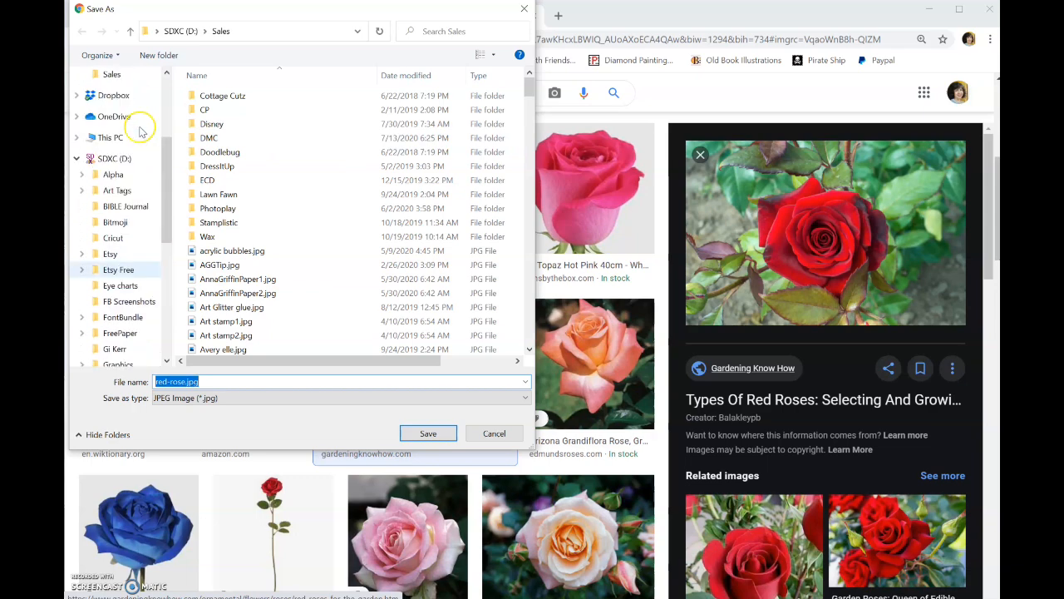
left_click(117, 100)
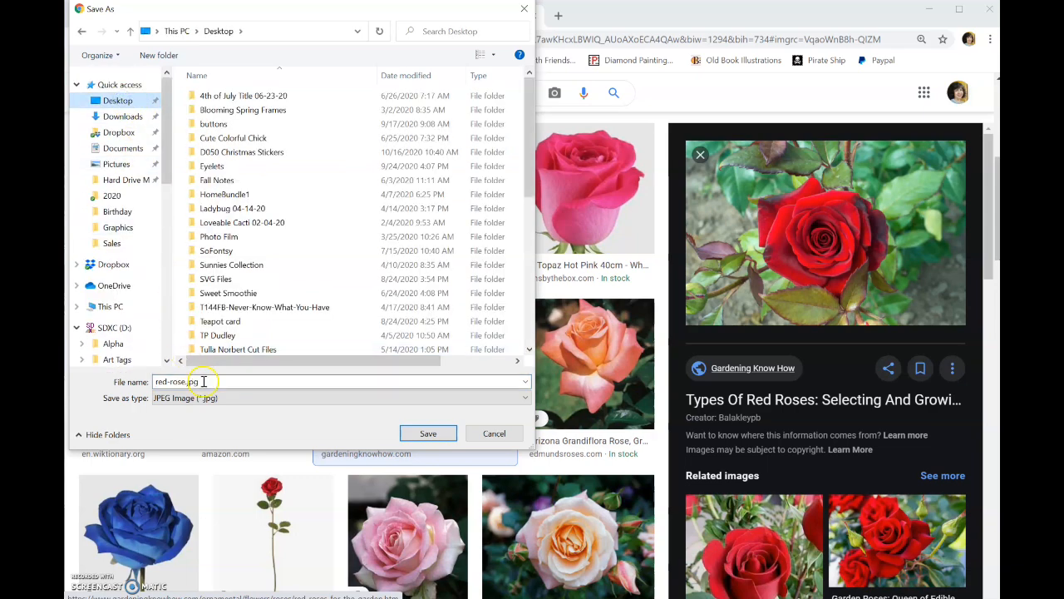
left_click(432, 433)
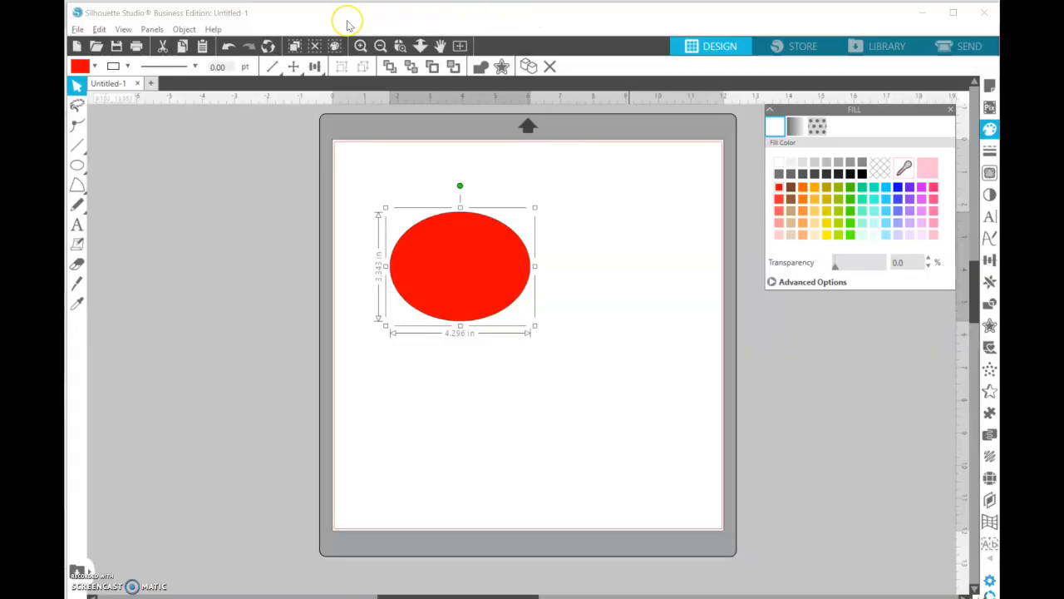
Switch back to Silhouette Studio, expose the desktop behind its window, and place red-rose.jpg from the desktop onto the design area.
left_click(507, 592)
scroll(482, 593, "down", 1)
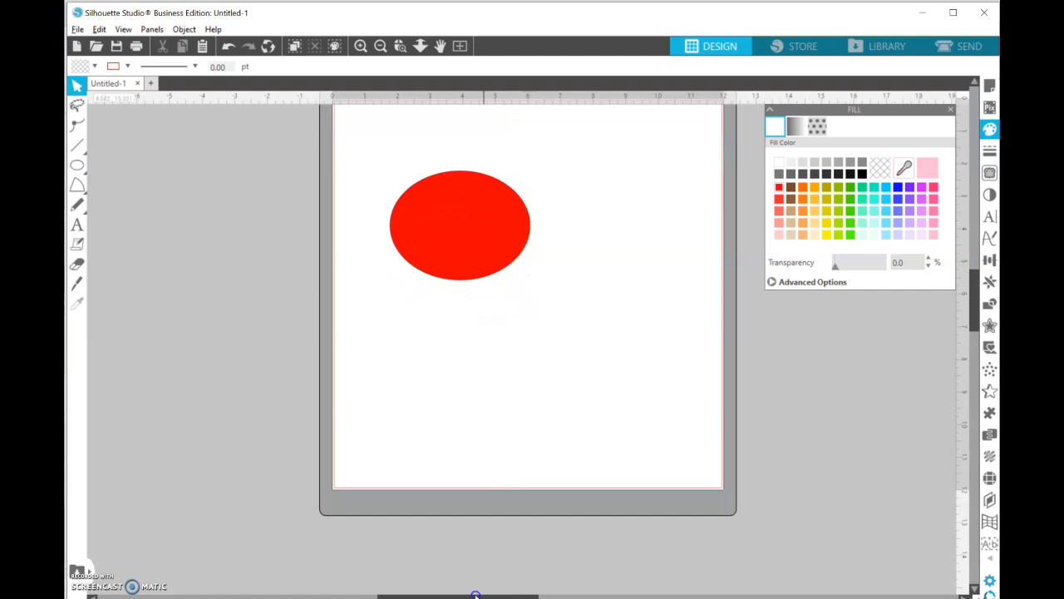
left_click_drag(474, 594, 412, 594)
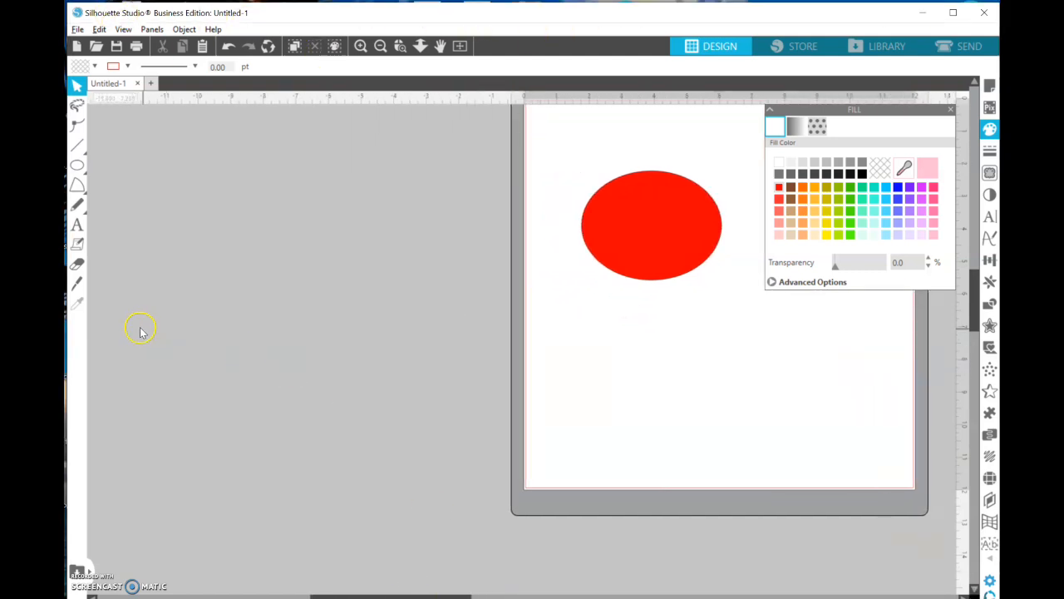
left_click_drag(67, 330, 596, 325)
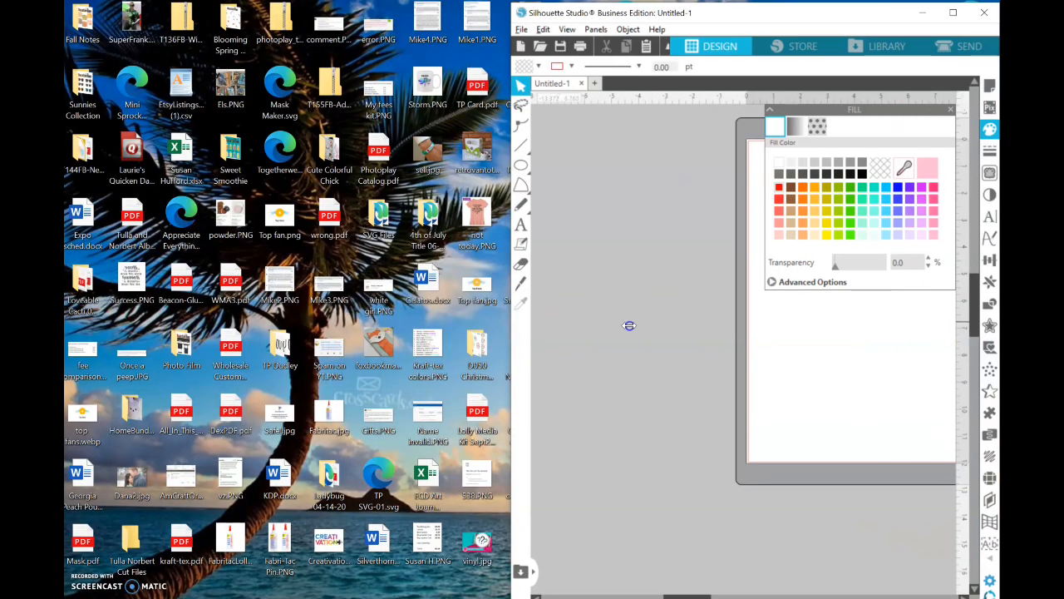
left_click_drag(831, 23, 394, 19)
left_click_drag(619, 544, 258, 424)
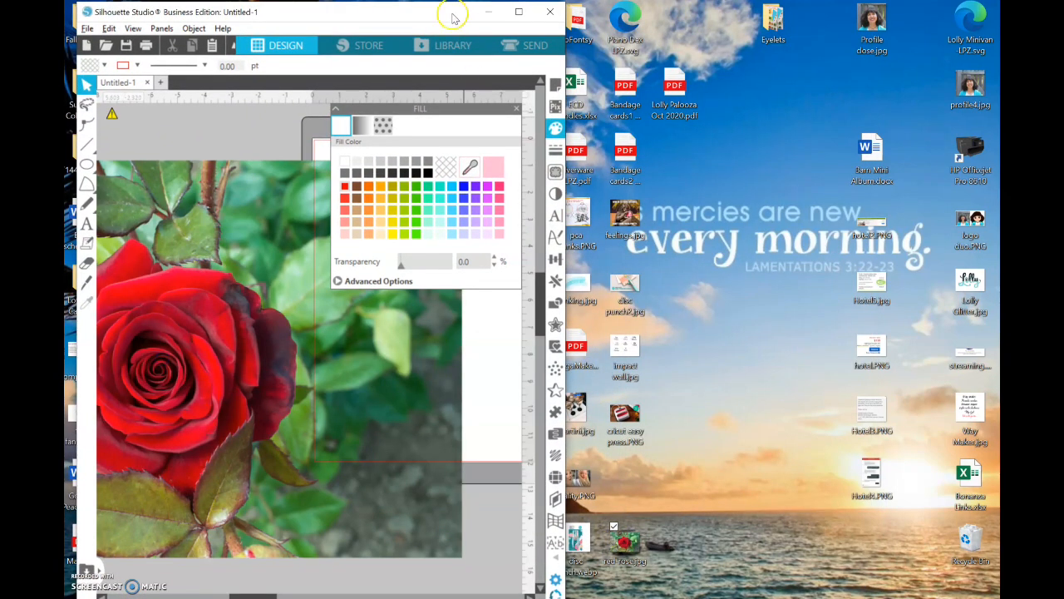
Move the Silhouette Studio window back to its place and widen it to cover the desktop again.
left_click_drag(453, 17, 865, 15)
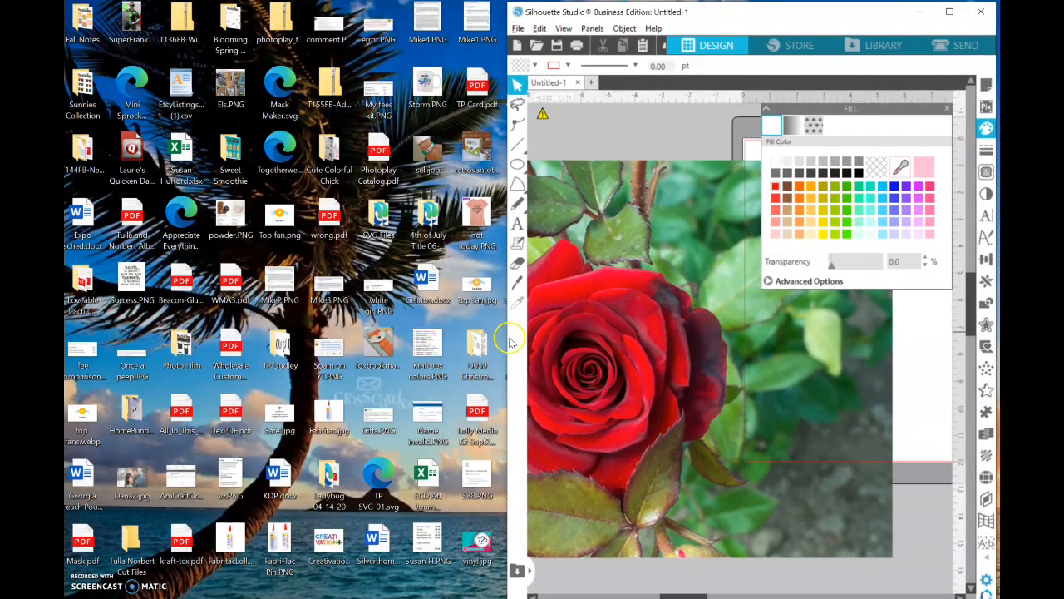
left_click_drag(355, 223, 72, 301)
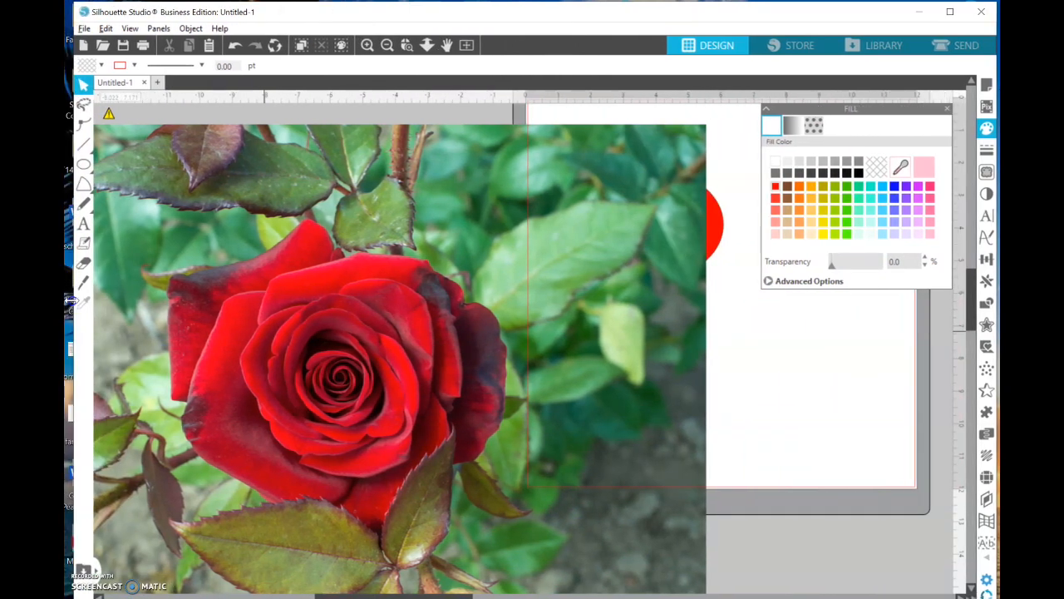
Move the ellipse lower on the mat, clear of the photo, and fill it with a red sampled from a rose petal.
left_click(637, 220)
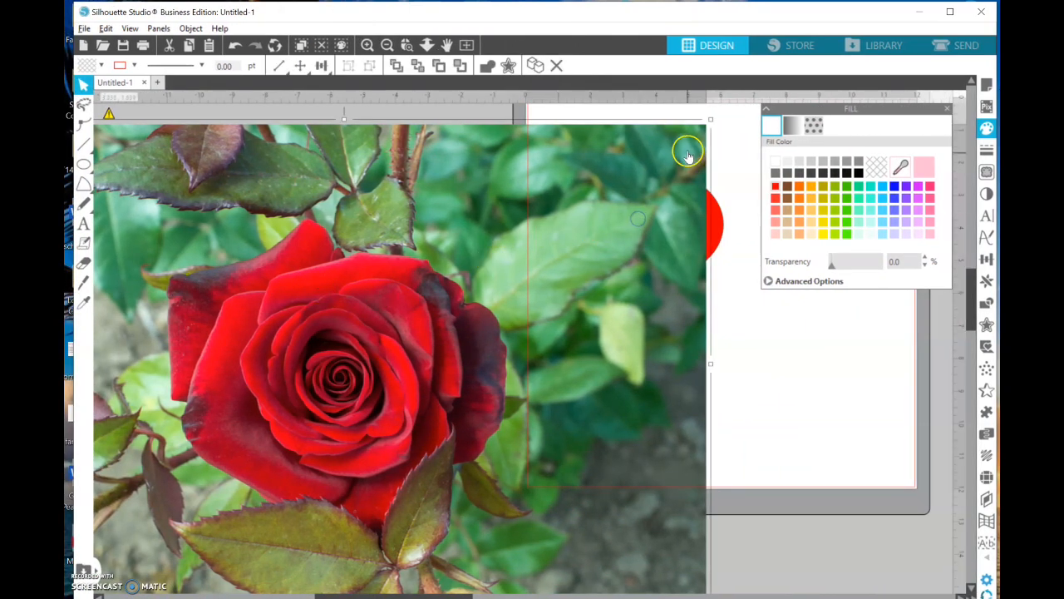
left_click_drag(721, 224, 842, 375)
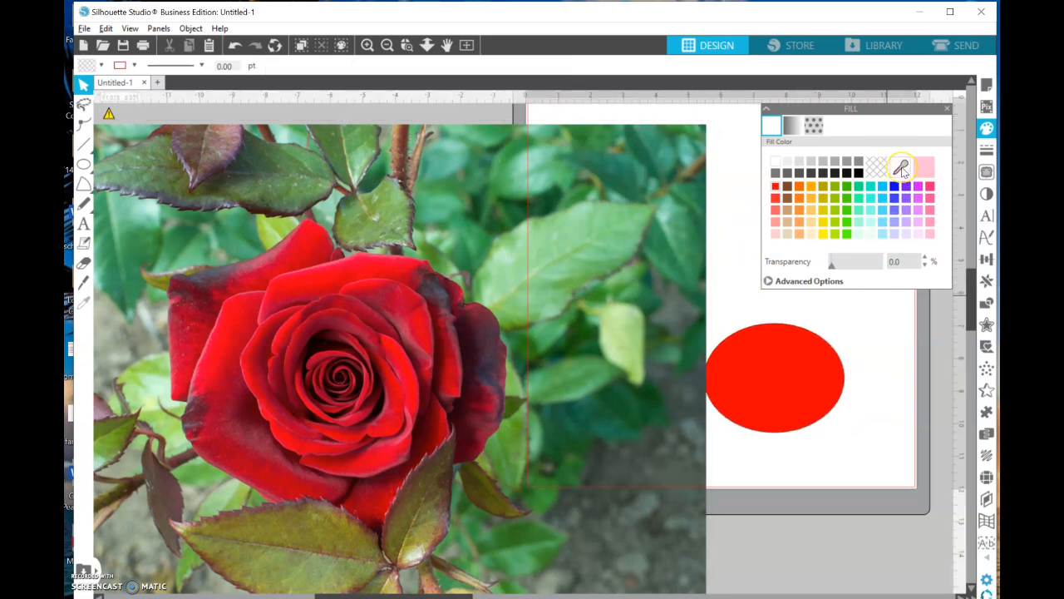
left_click(902, 168)
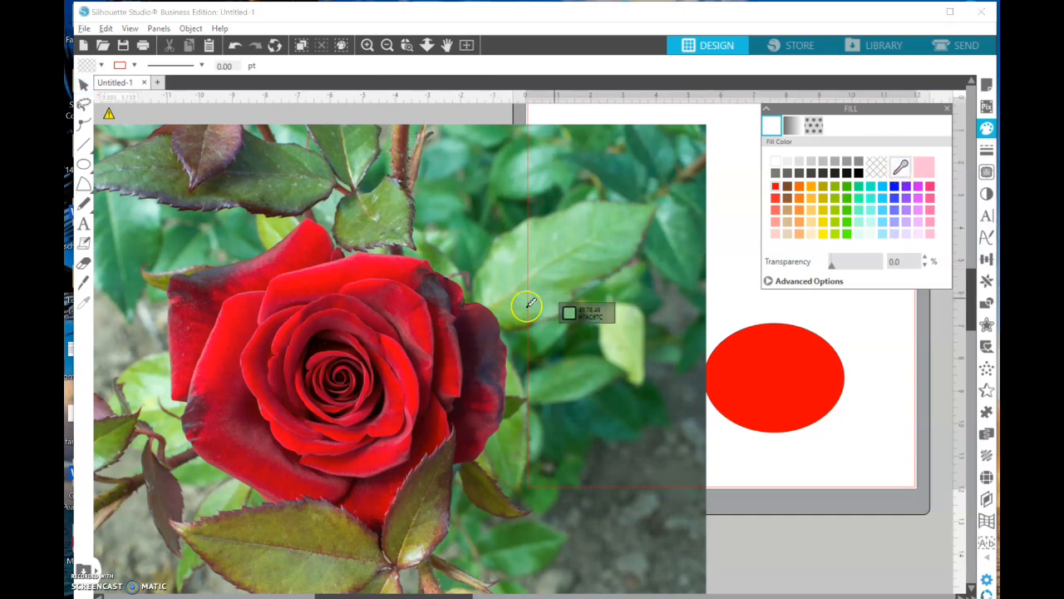
left_click(421, 322)
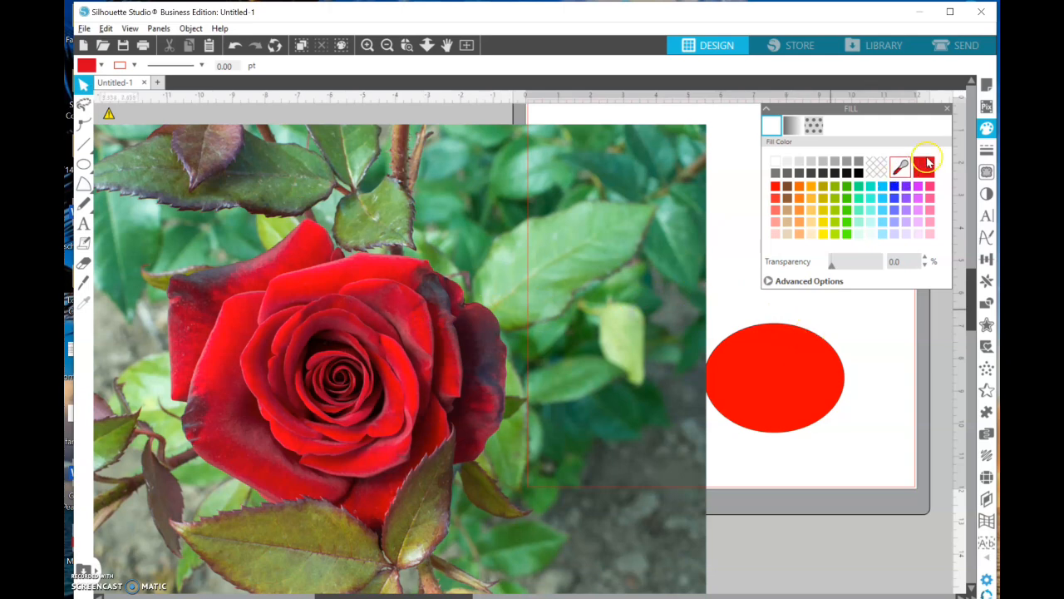
left_click(832, 361)
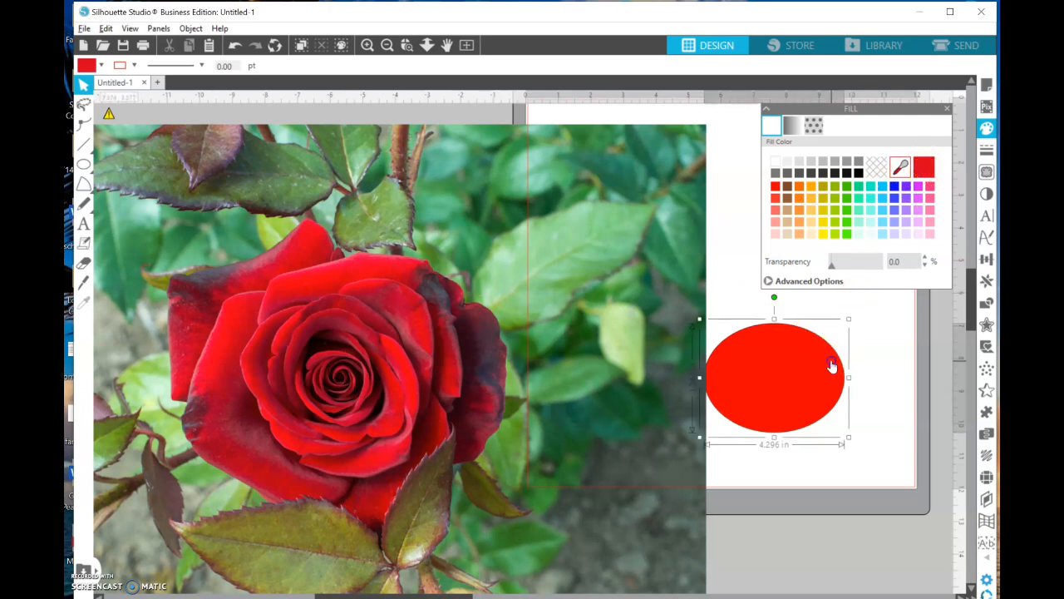
left_click(922, 168)
left_click(797, 389)
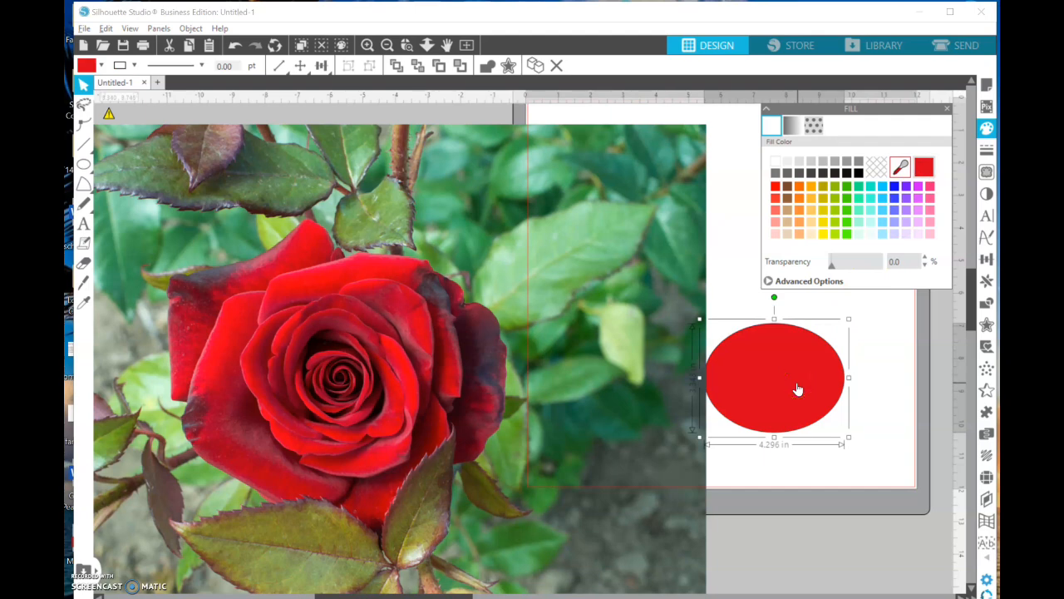
Move the red ellipse back up the mat and duplicate it twice, placing the two copies apart below it.
left_click_drag(797, 389, 719, 249)
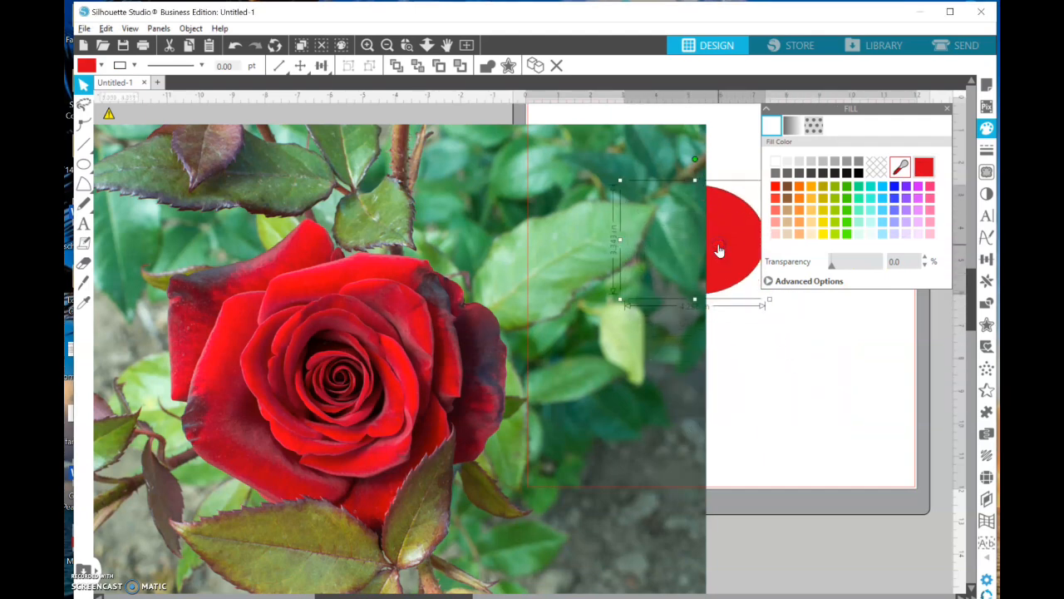
right_click(729, 249)
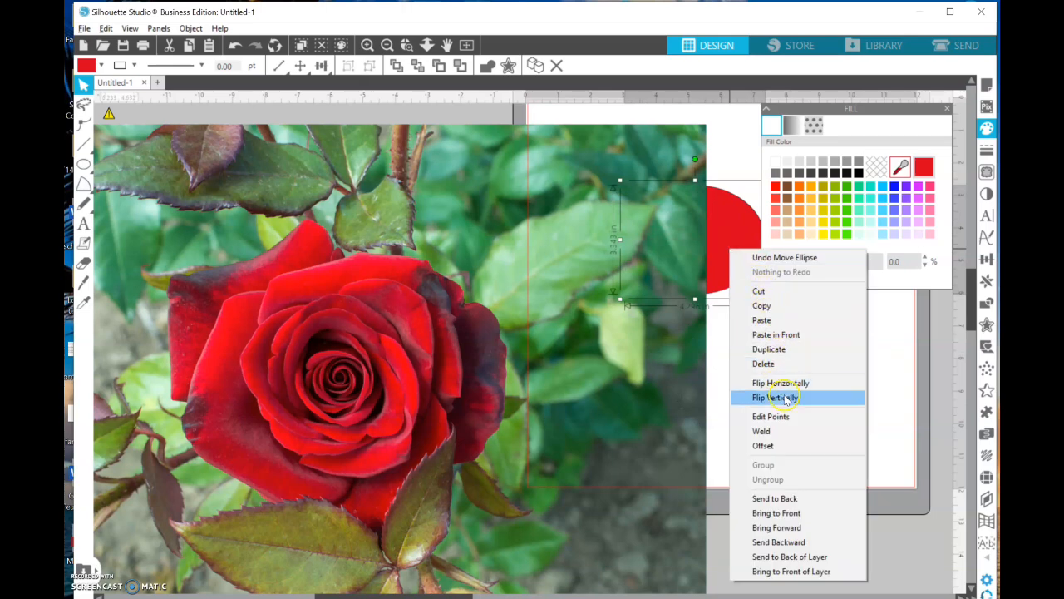
left_click(762, 305)
left_click_drag(741, 273, 896, 391)
right_click(743, 283)
left_click(789, 374)
right_click(883, 379)
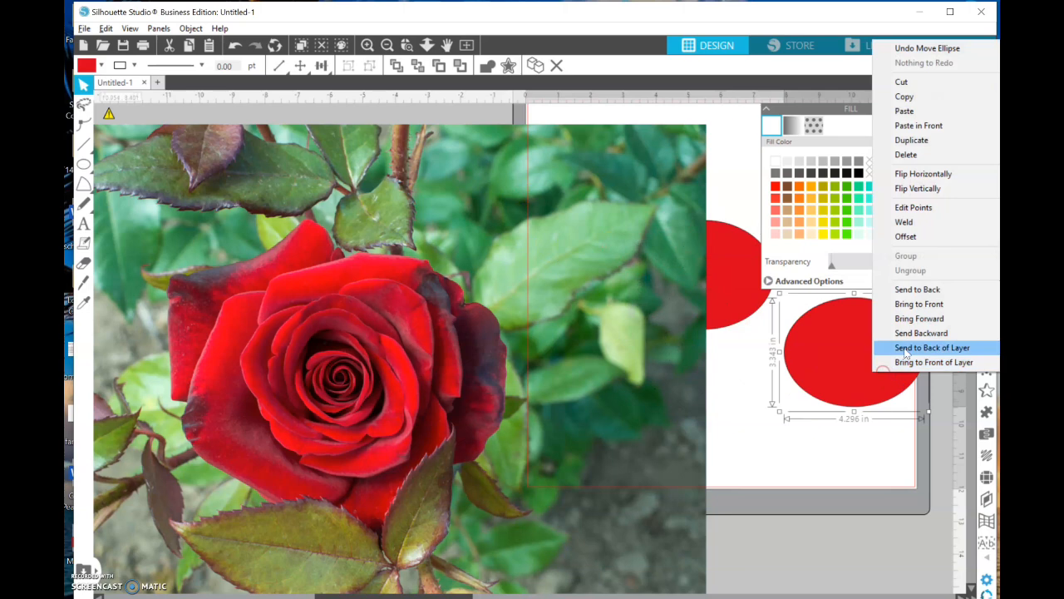
left_click(908, 142)
left_click_drag(881, 362, 740, 409)
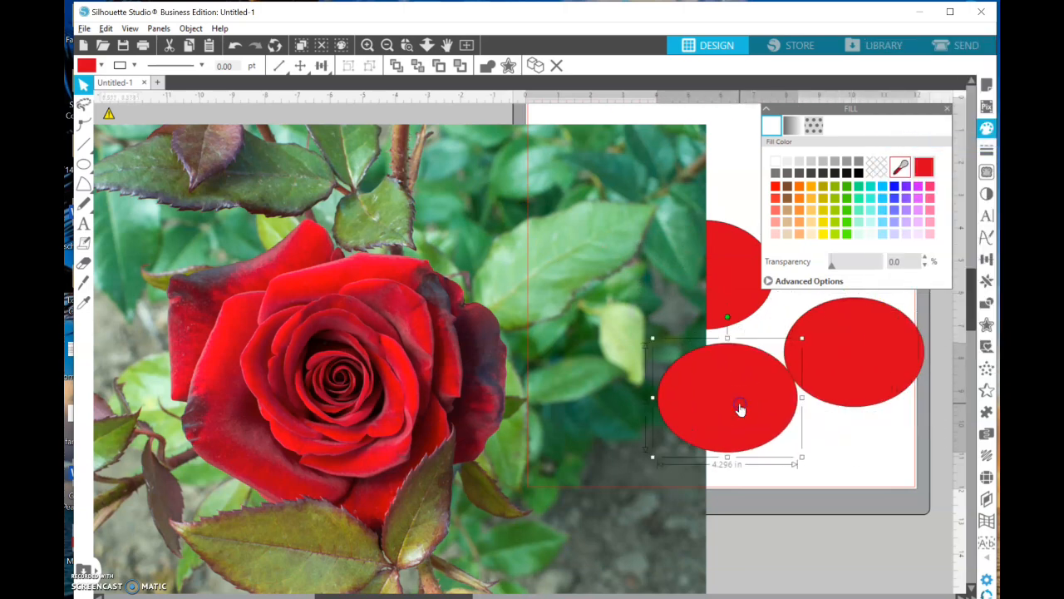
Fill the two ellipse copies with deeper reds sampled from the rose, a dark red for the lower one and a crimson for the other.
left_click(902, 169)
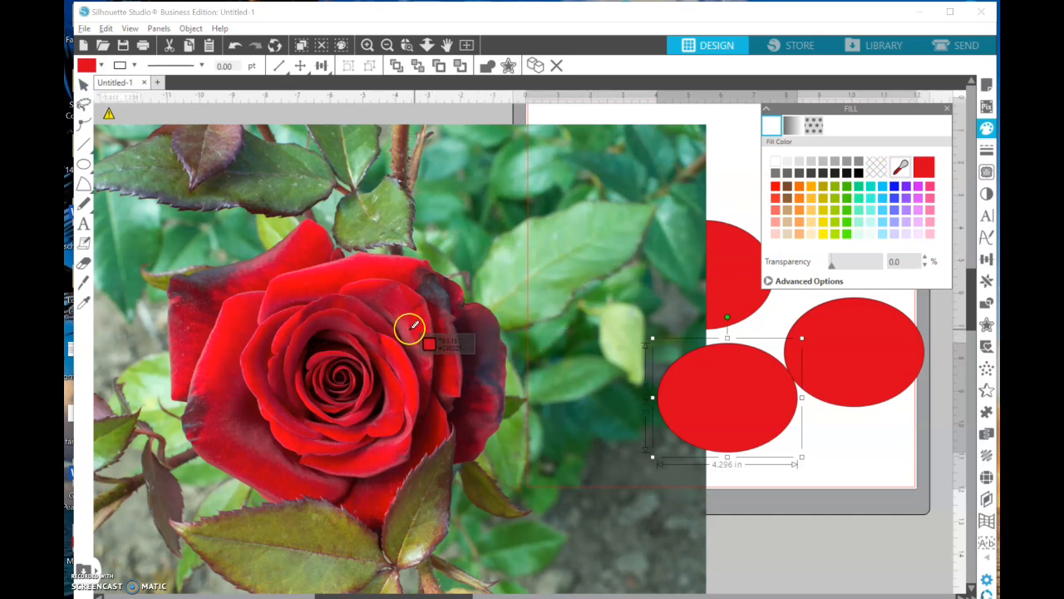
left_click(382, 329)
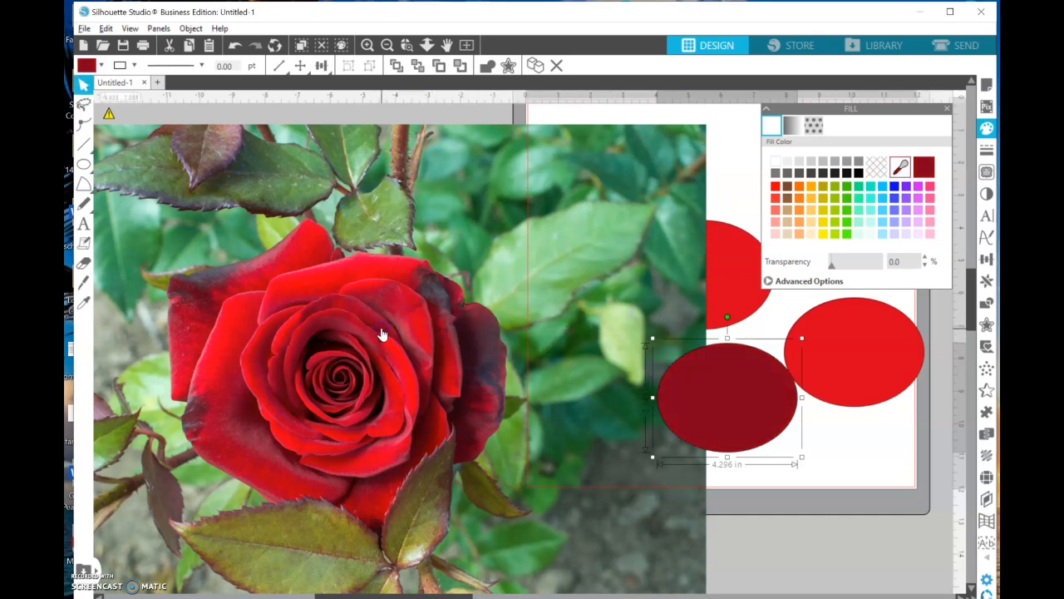
left_click(859, 352)
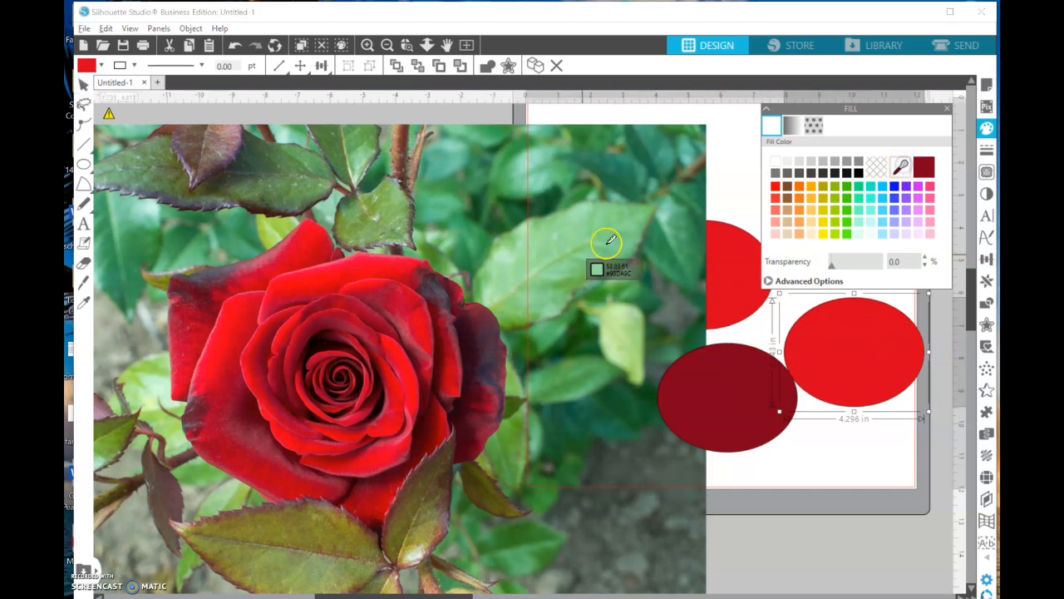
left_click(924, 167)
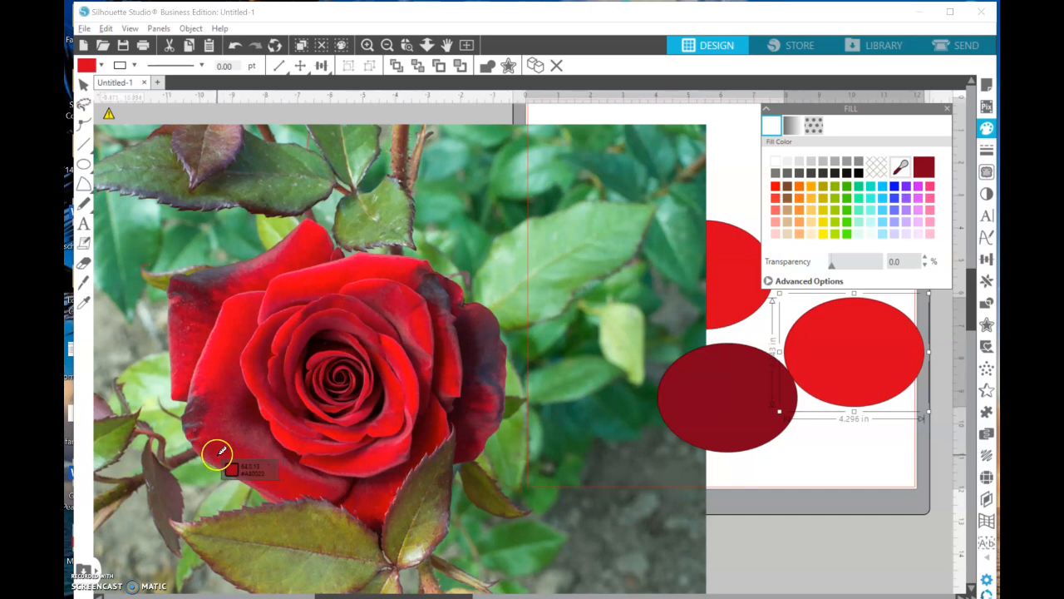
left_click(216, 457)
left_click(838, 458)
Move the rose photo off the mat and arrange the three red ellipses in an overlapping column, brightest at the top.
left_click_drag(657, 175, 448, 181)
left_click_drag(677, 276, 594, 178)
left_click_drag(723, 372, 635, 384)
left_click_drag(821, 354, 635, 316)
left_click_drag(636, 209, 643, 256)
Place a duplicate of the bright red ellipse at the top of the column, filled with the palette's pure red.
left_click(655, 236)
right_click(657, 238)
left_click(713, 335)
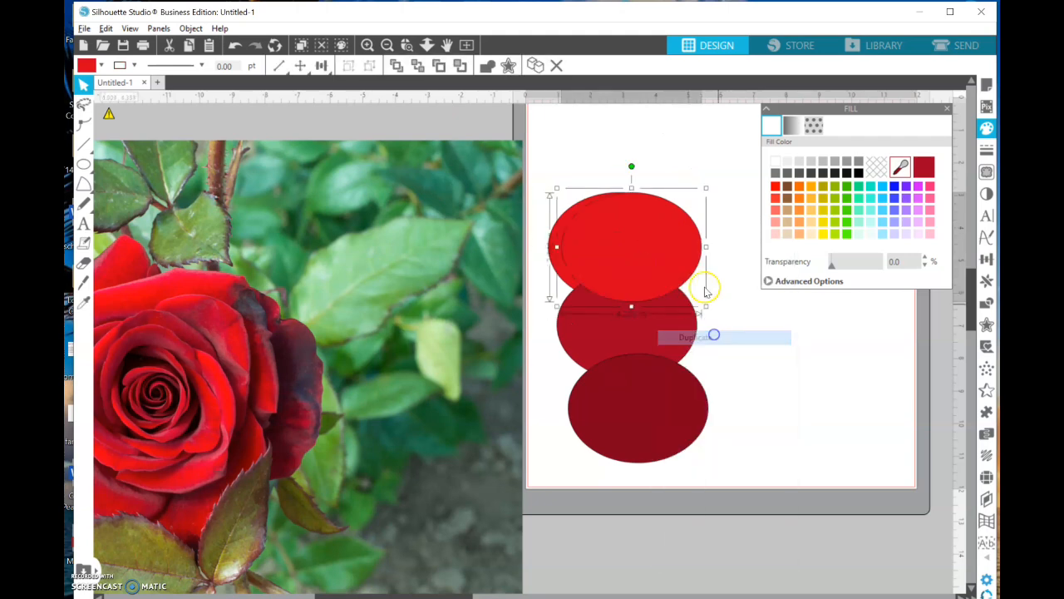
left_click(779, 192)
left_click_drag(798, 337, 629, 160)
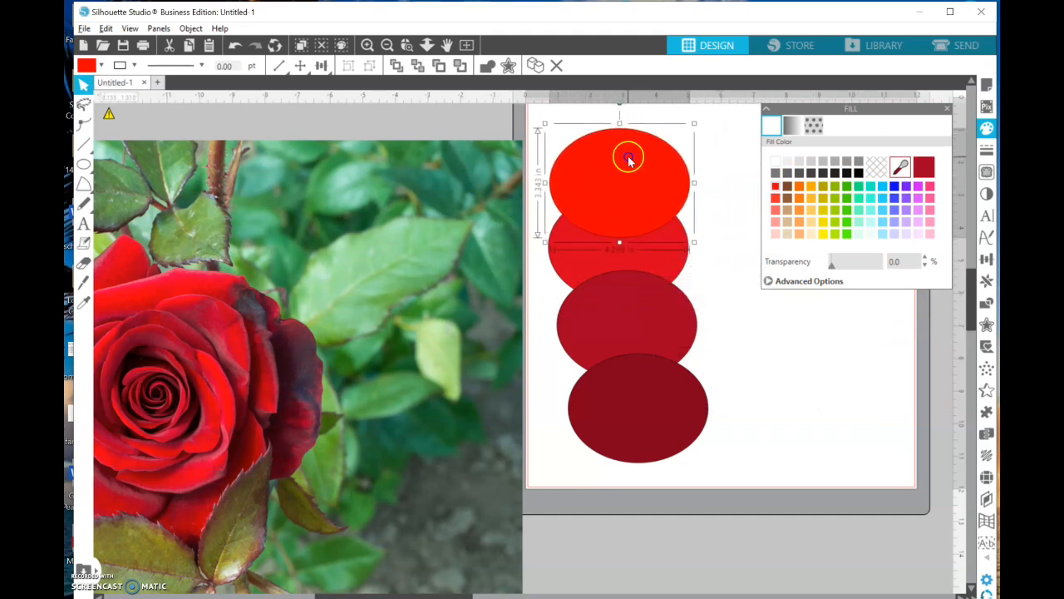
Move the two darker ellipses lower on the mat and delete the rose photo.
left_click(725, 340)
left_click_drag(655, 357, 689, 433)
left_click(454, 214)
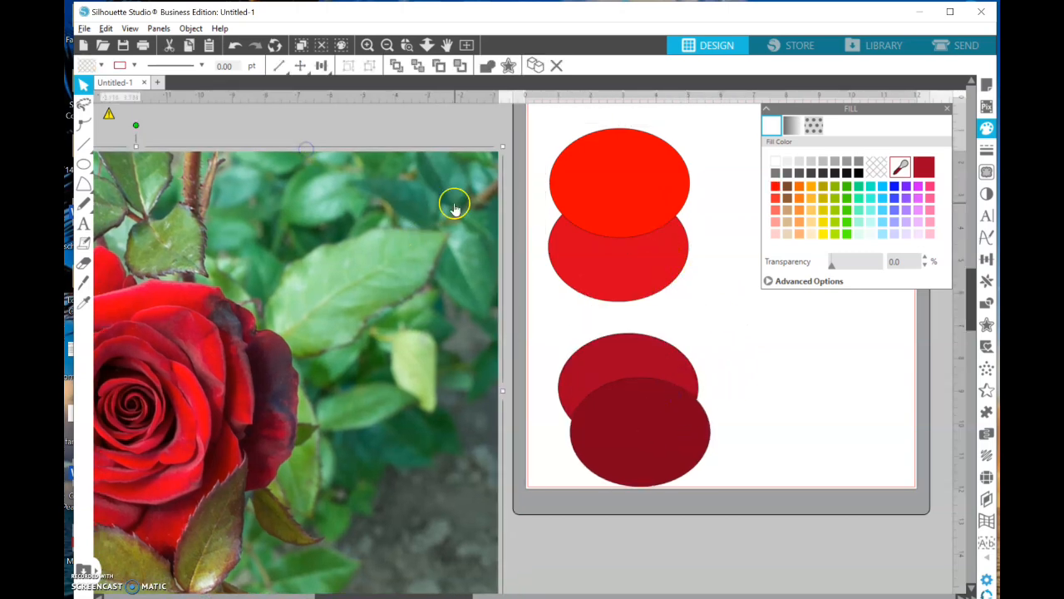
key("Delete")
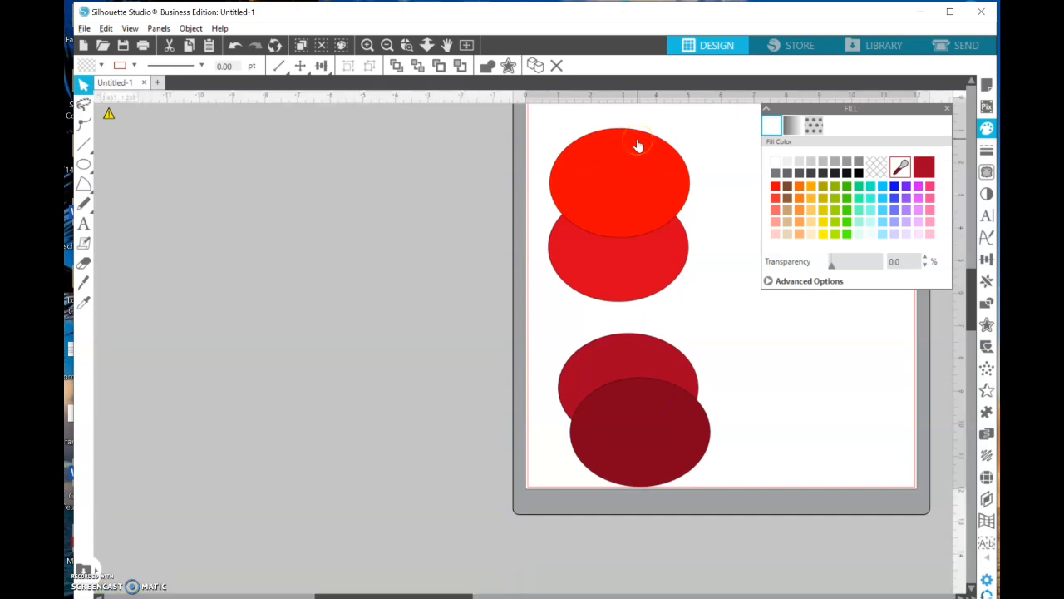
Move the pure red ellipse off the mat into the empty area on its left.
left_click(638, 147)
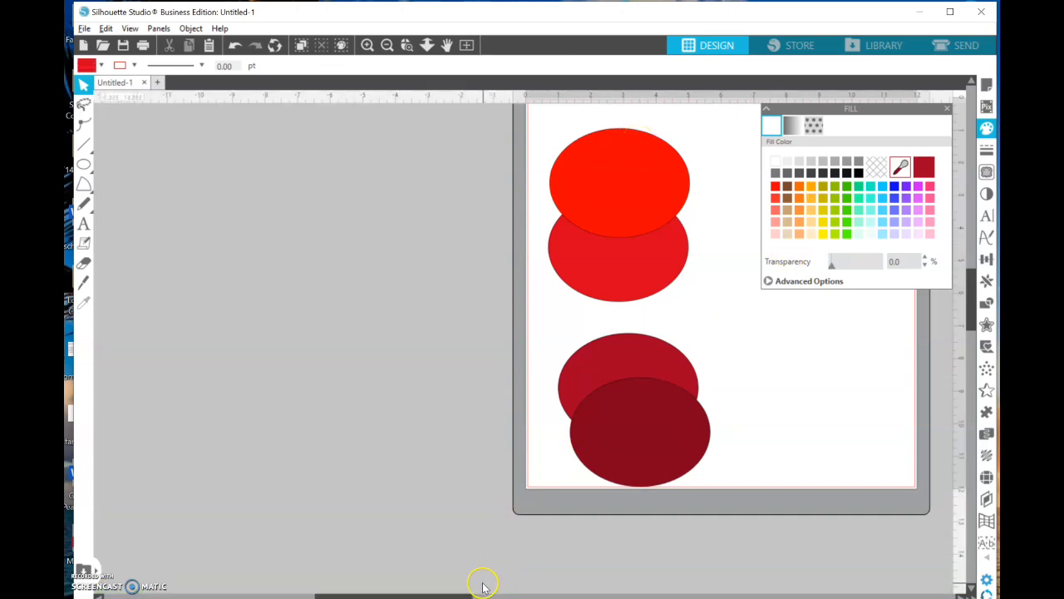
left_click_drag(466, 590, 528, 590)
left_click_drag(508, 179, 288, 231)
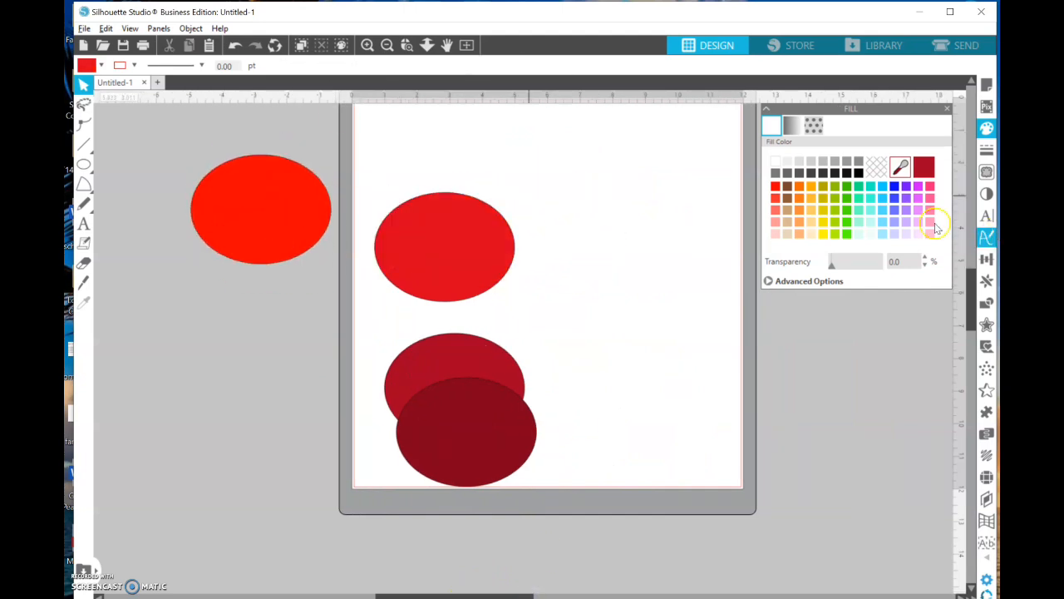
Separate the three remaining ellipses into a column and shift them to the right side of the mat.
left_click_drag(475, 232, 475, 199)
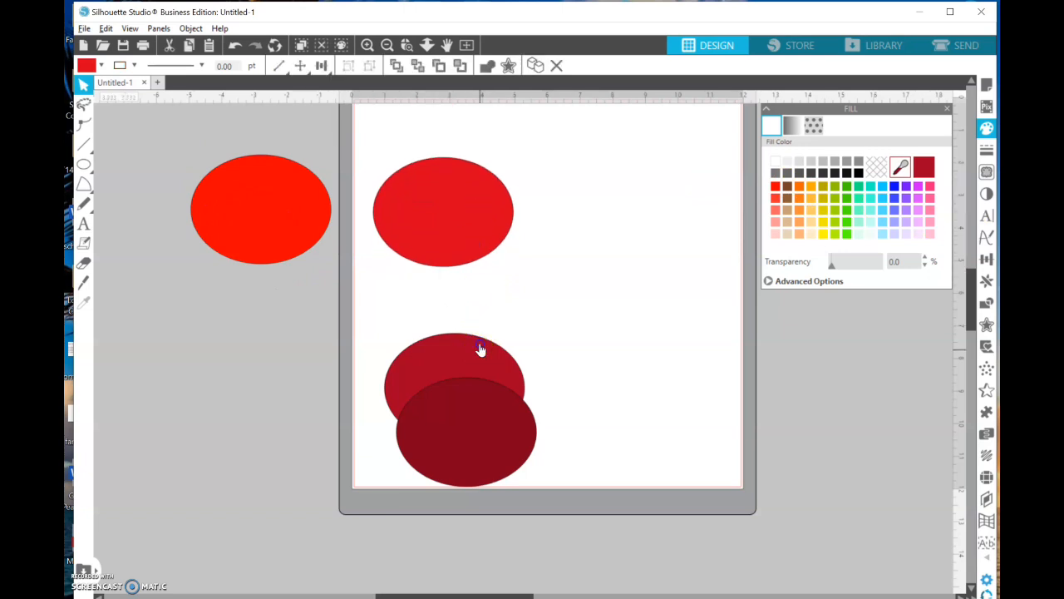
left_click_drag(480, 349, 475, 290)
left_click(480, 418)
left_click_drag(483, 336, 471, 303)
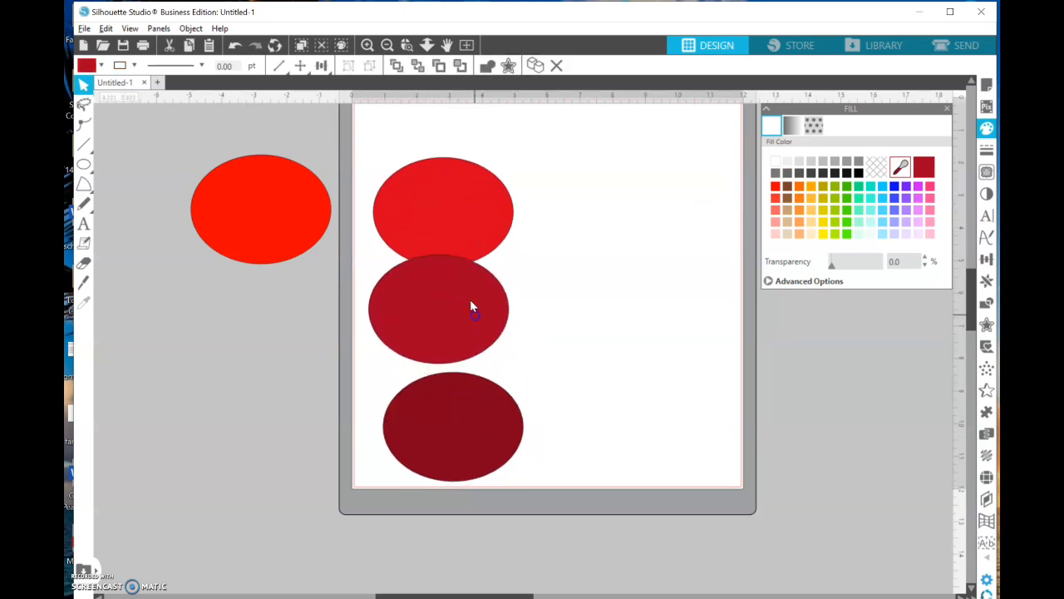
left_click_drag(452, 238, 708, 194)
left_click_drag(413, 285, 667, 302)
left_click_drag(407, 420, 611, 440)
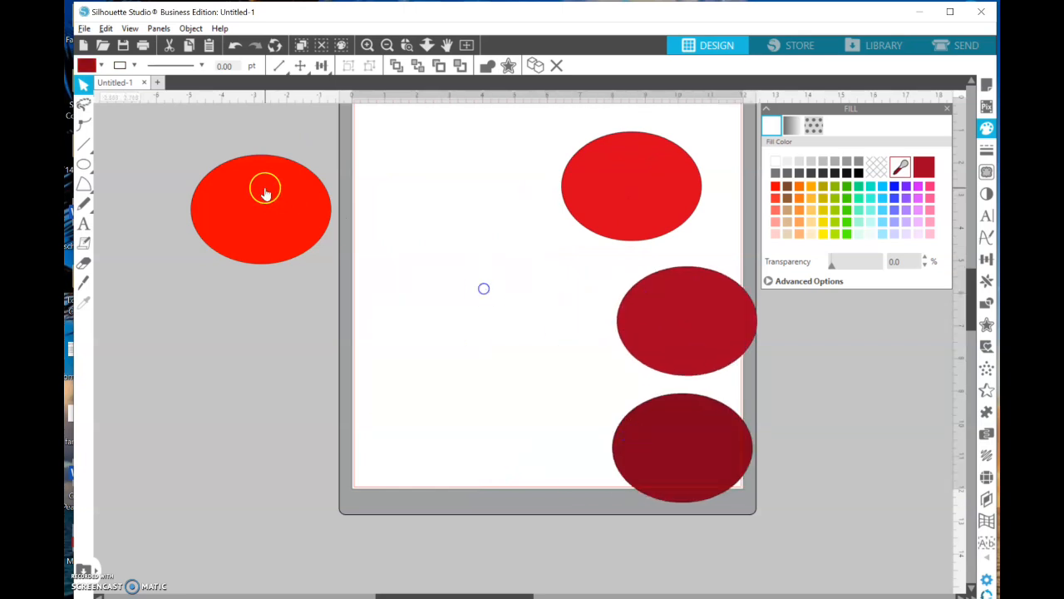
Lower the pure red ellipse beside the mat and move the other three ellipses off the mat beneath it.
left_click_drag(266, 191, 238, 252)
scroll(293, 243, "up", 1)
left_click(292, 244)
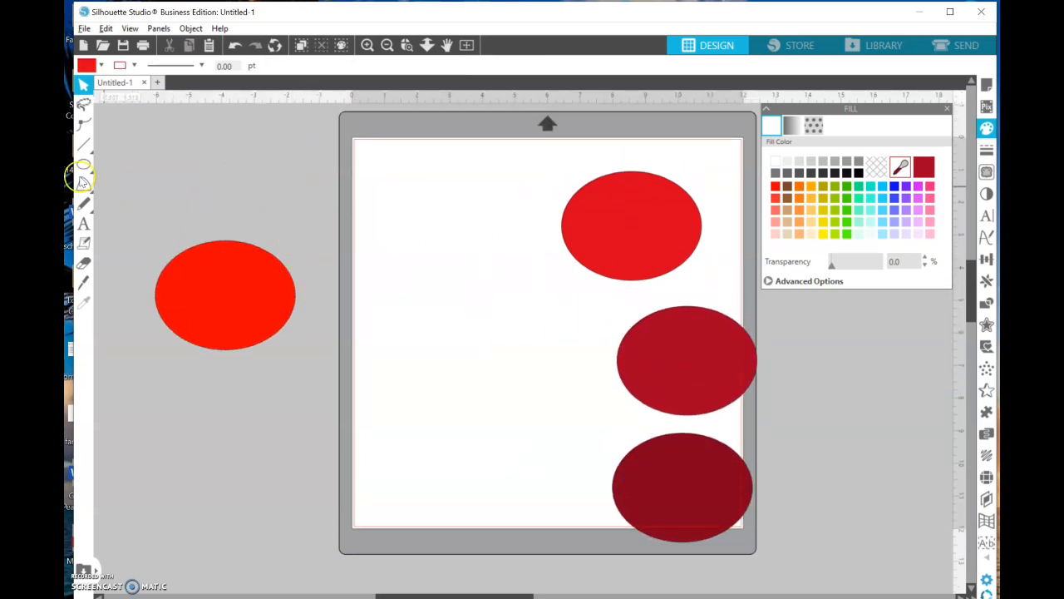
left_click_drag(602, 218, 187, 455)
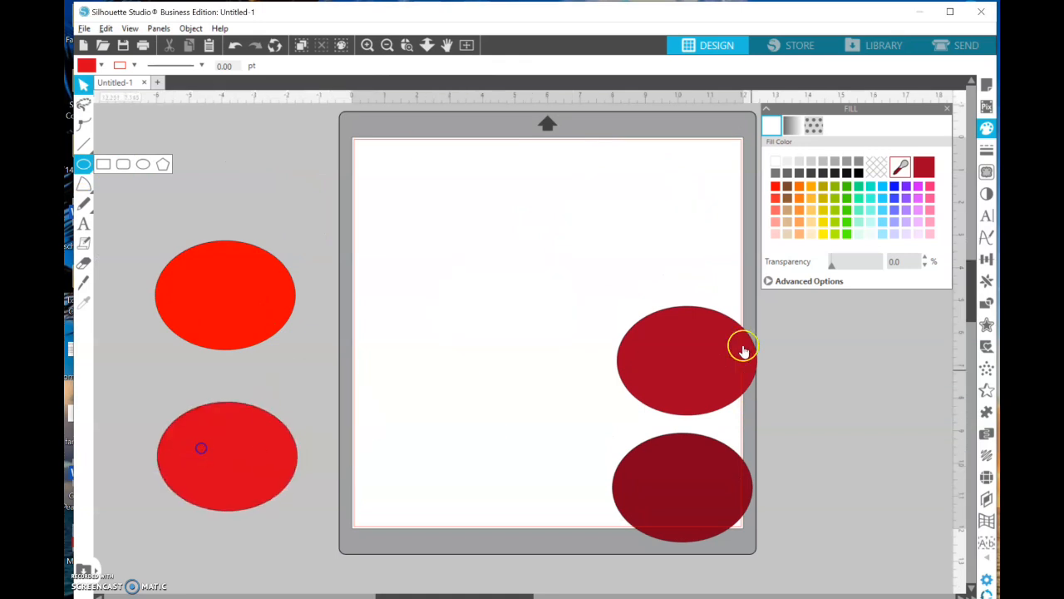
left_click_drag(577, 250, 693, 537)
left_click_drag(615, 374, 155, 437)
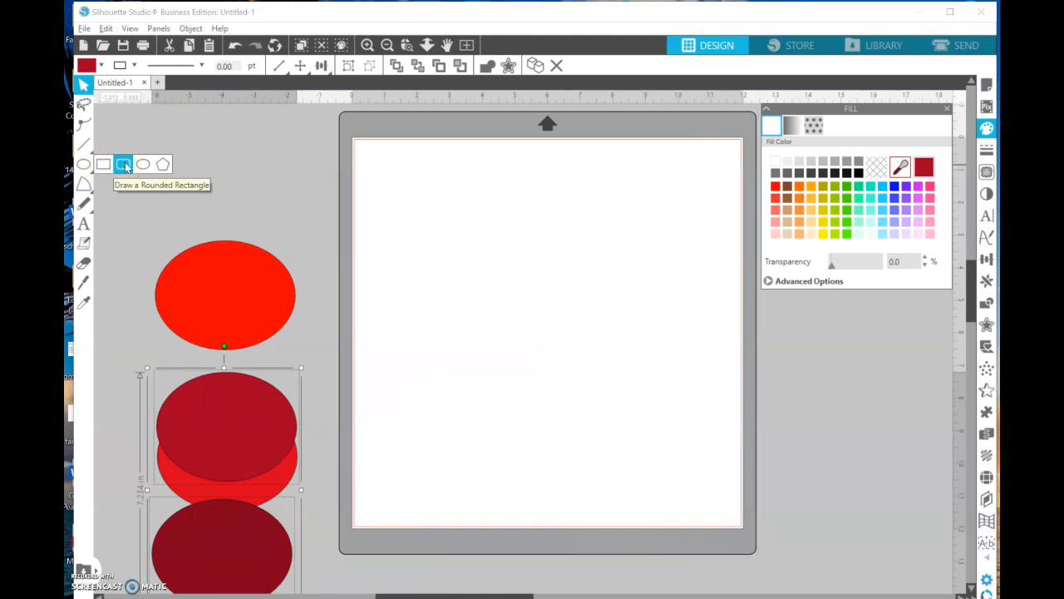
Draw a rounded square about 1.4 in wide near the upper-left corner of the mat.
left_click(123, 164)
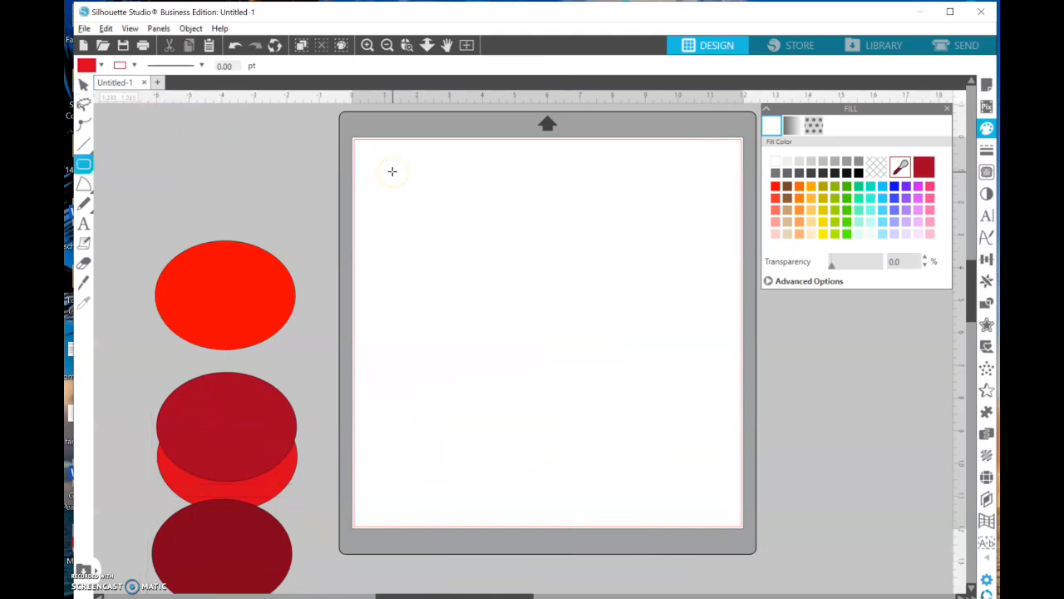
left_click_drag(393, 171, 436, 222)
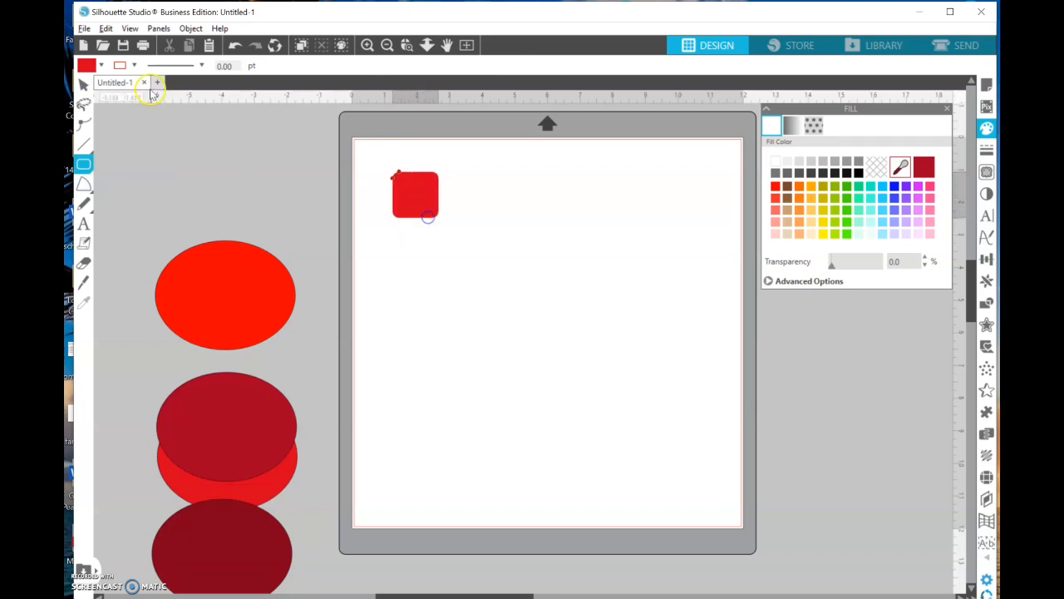
left_click(83, 84)
Remove the rounded square's fill and set its line color to black.
left_click(434, 187)
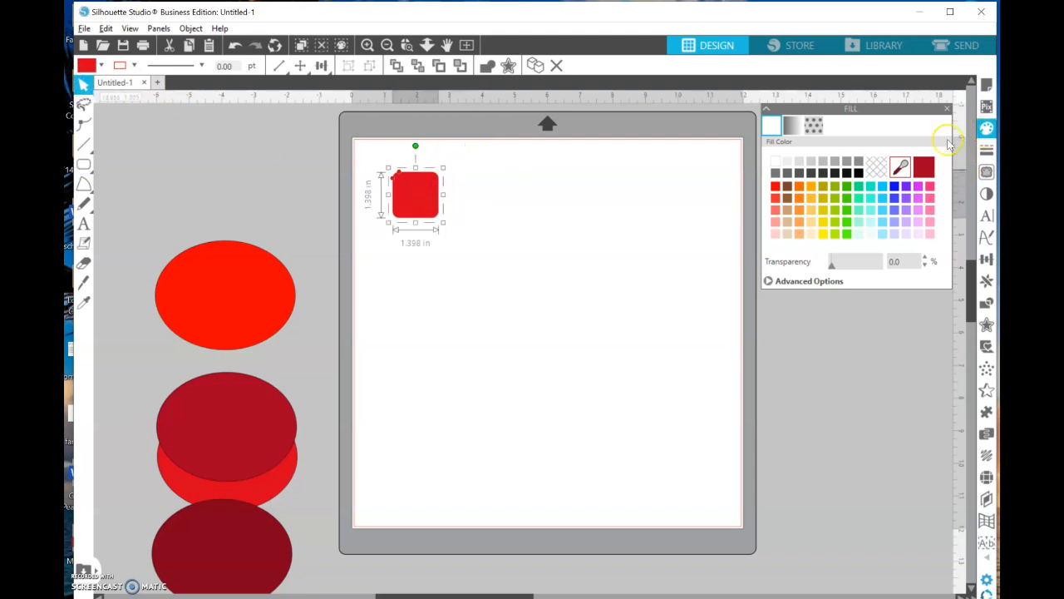
left_click(877, 169)
left_click(981, 154)
left_click(793, 126)
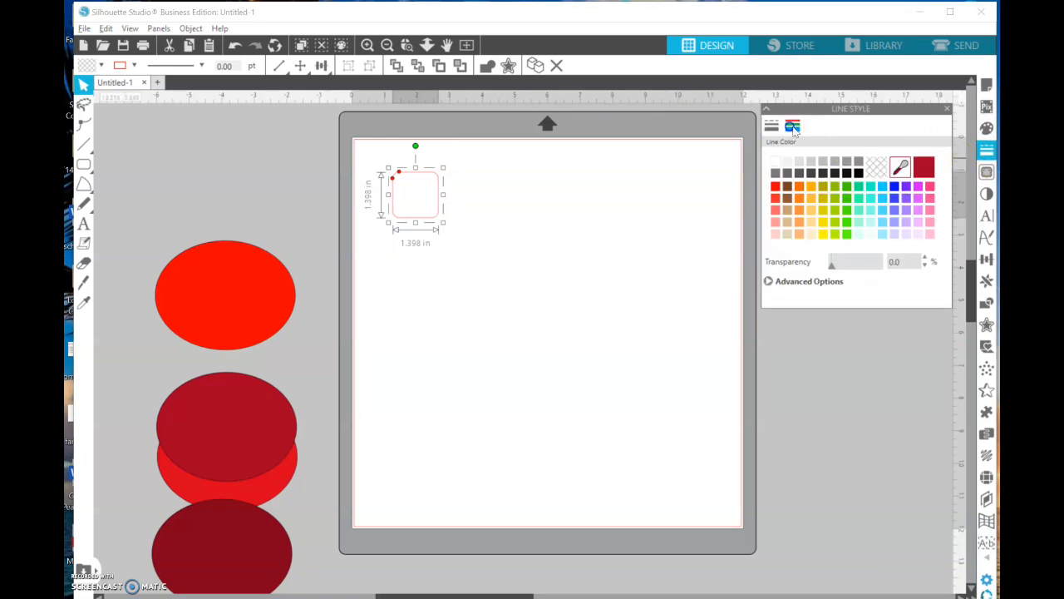
left_click(478, 203)
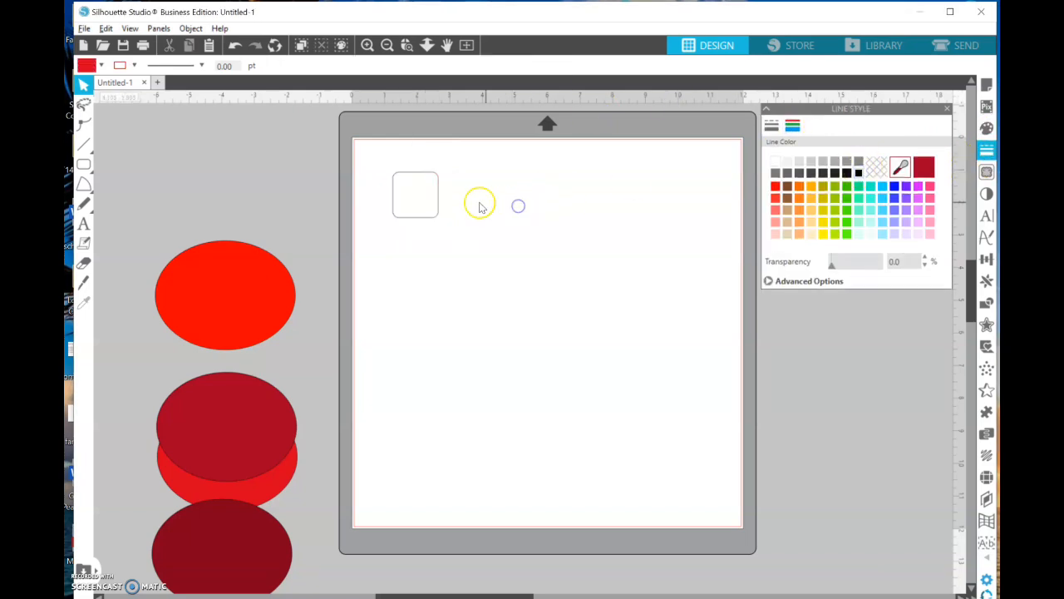
Set the rounded square's line thickness to 1.00 pt.
left_click(771, 125)
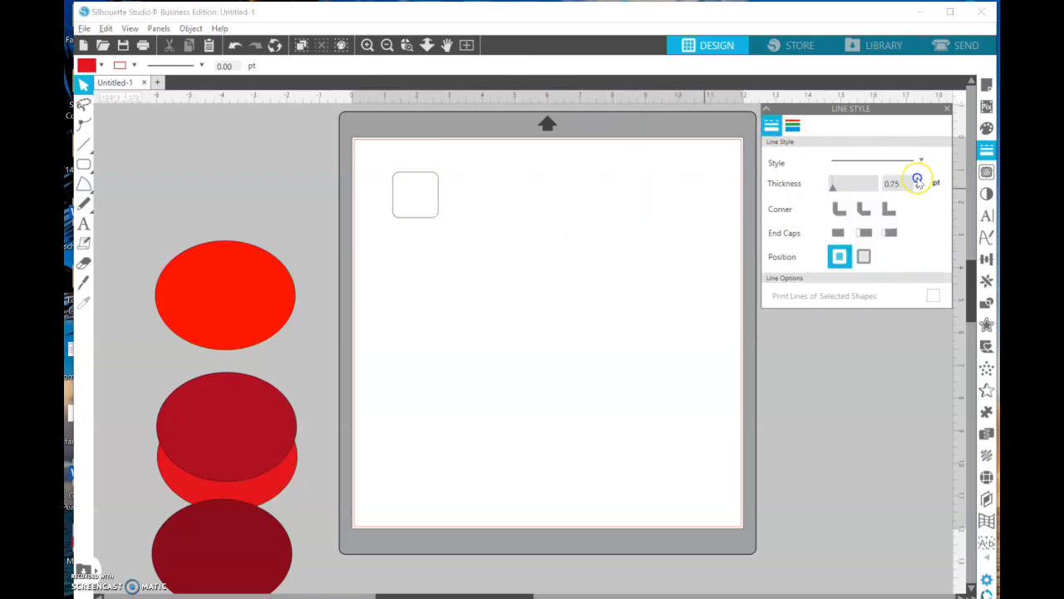
left_click(439, 211)
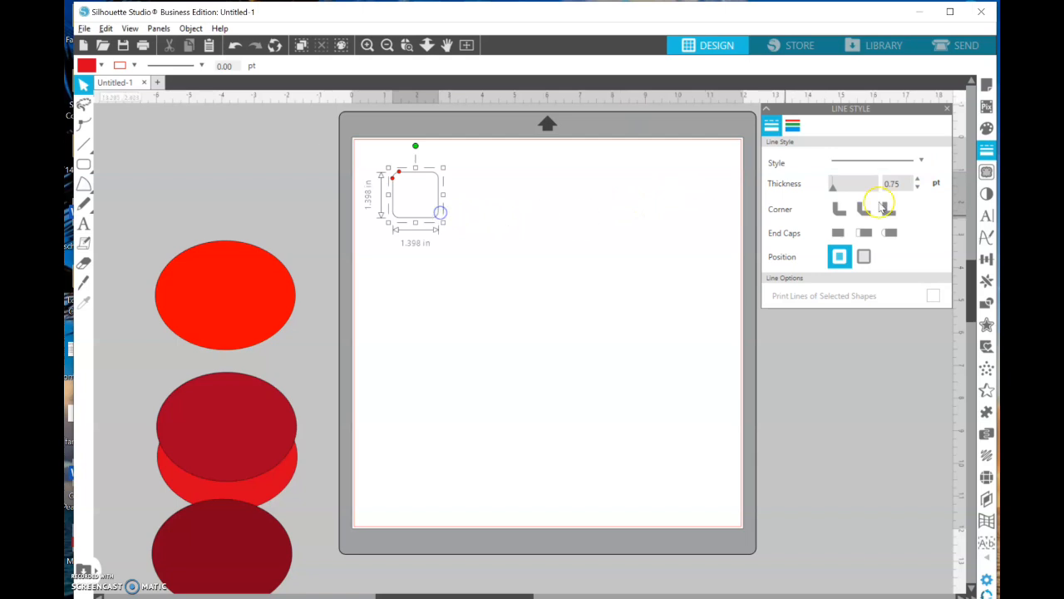
left_click(917, 184)
left_click(918, 179)
left_click(617, 191)
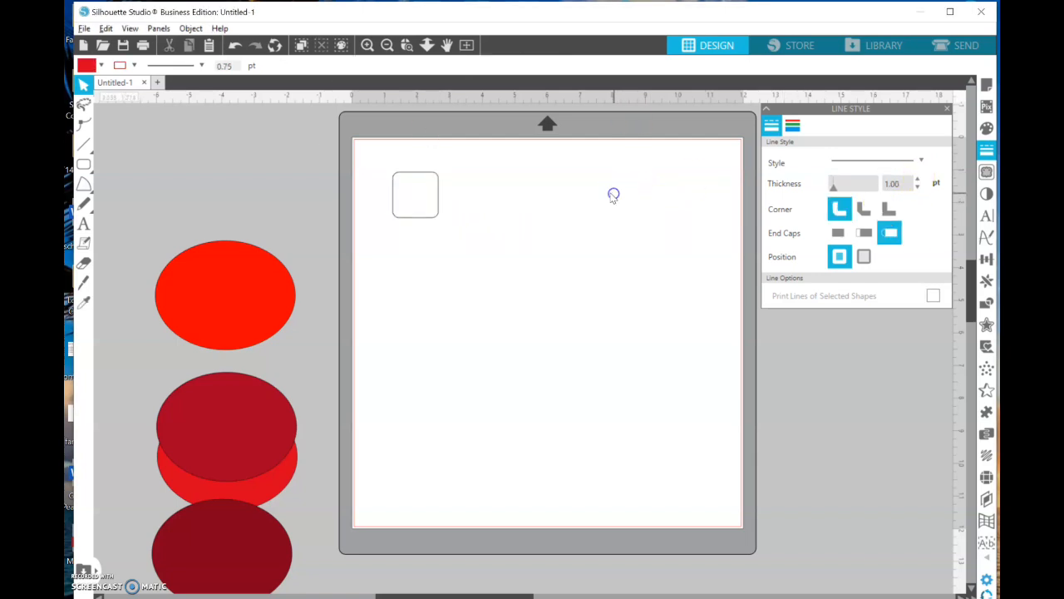
Move the rounded square closer to the mat's upper-left corner and replicate it across the mat with Fill Page.
left_click_drag(436, 219, 424, 207)
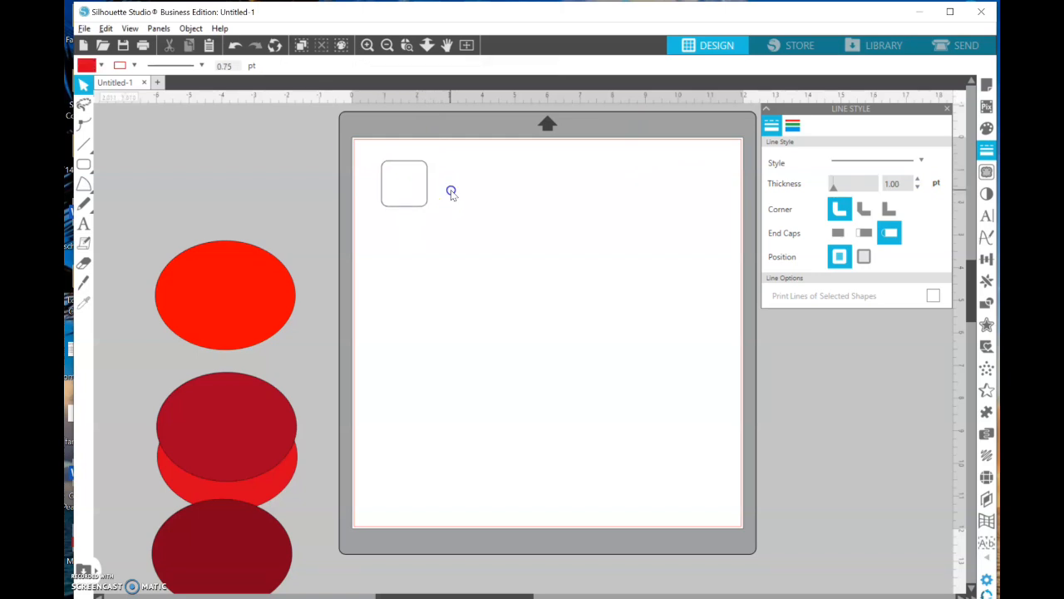
left_click(426, 169)
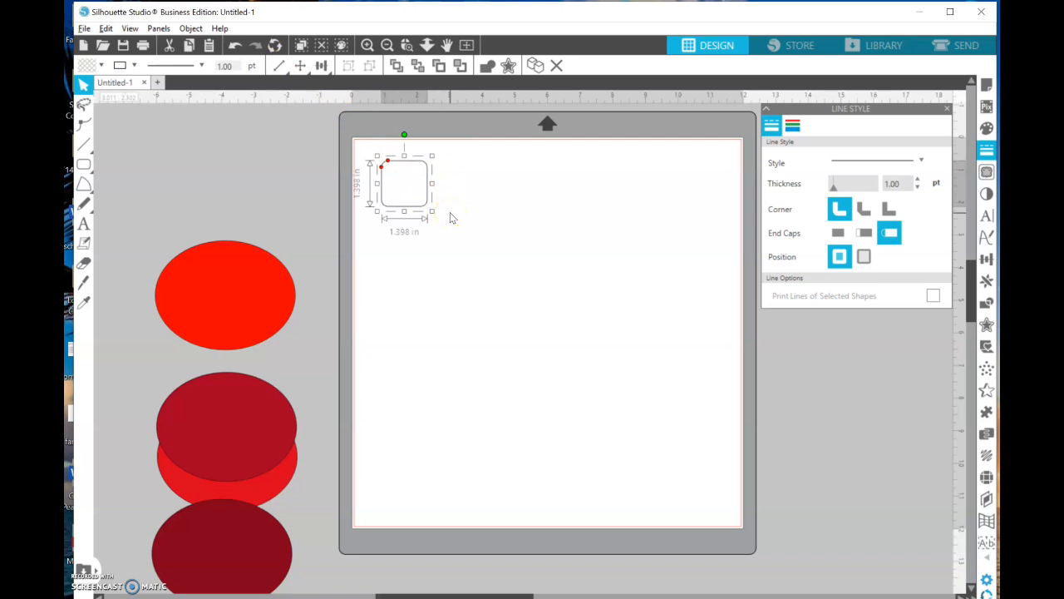
left_click(190, 28)
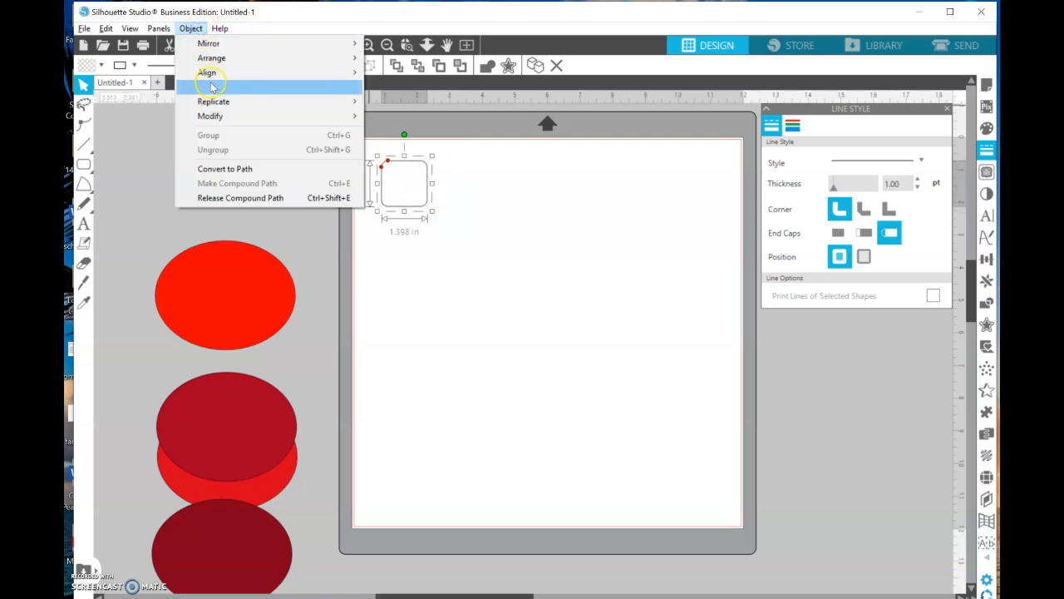
mouse_move(270, 108)
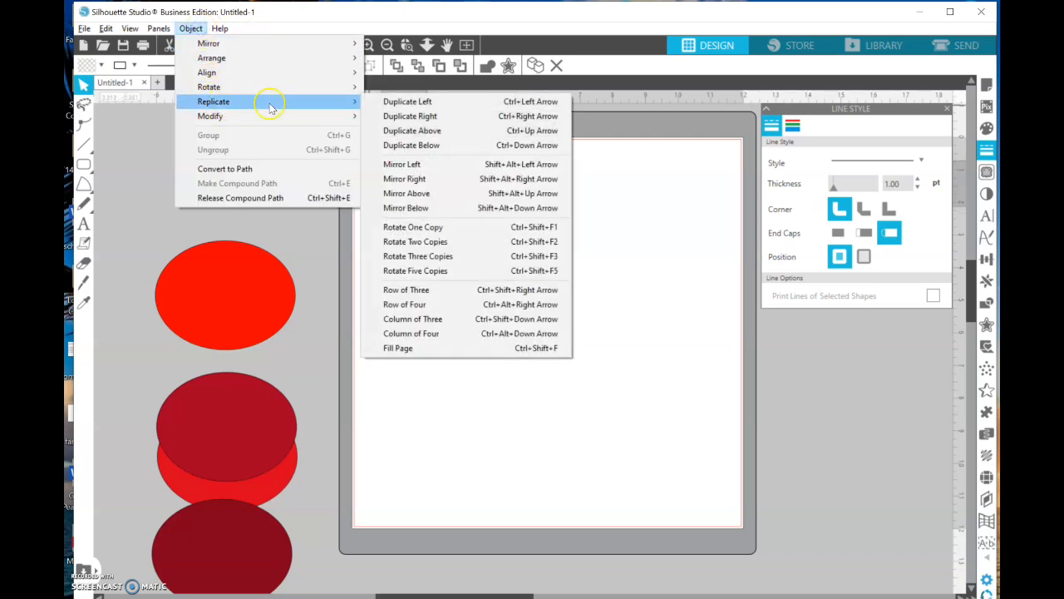
left_click(422, 349)
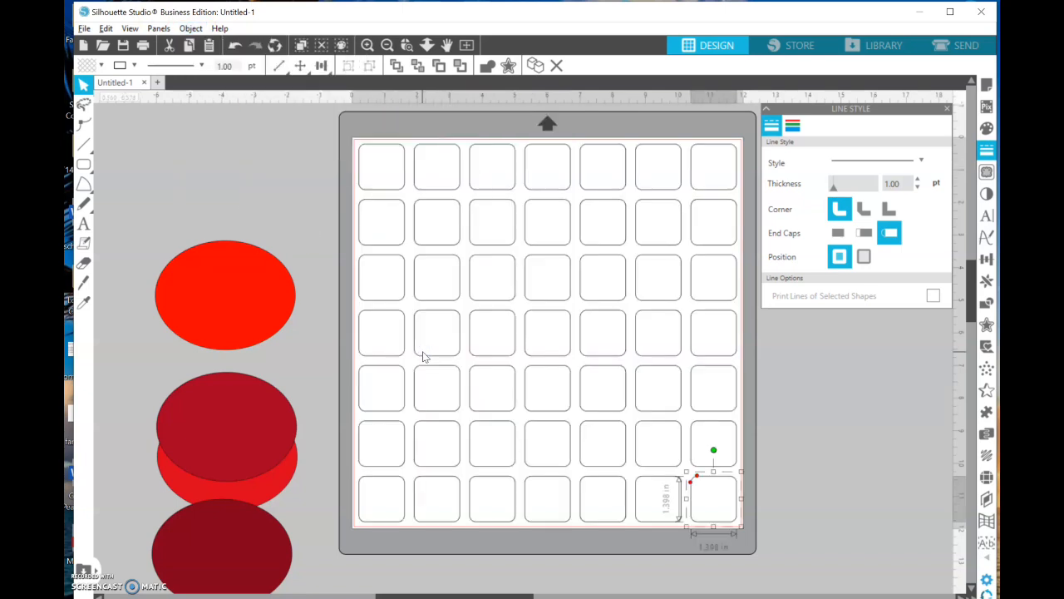
left_click(837, 487)
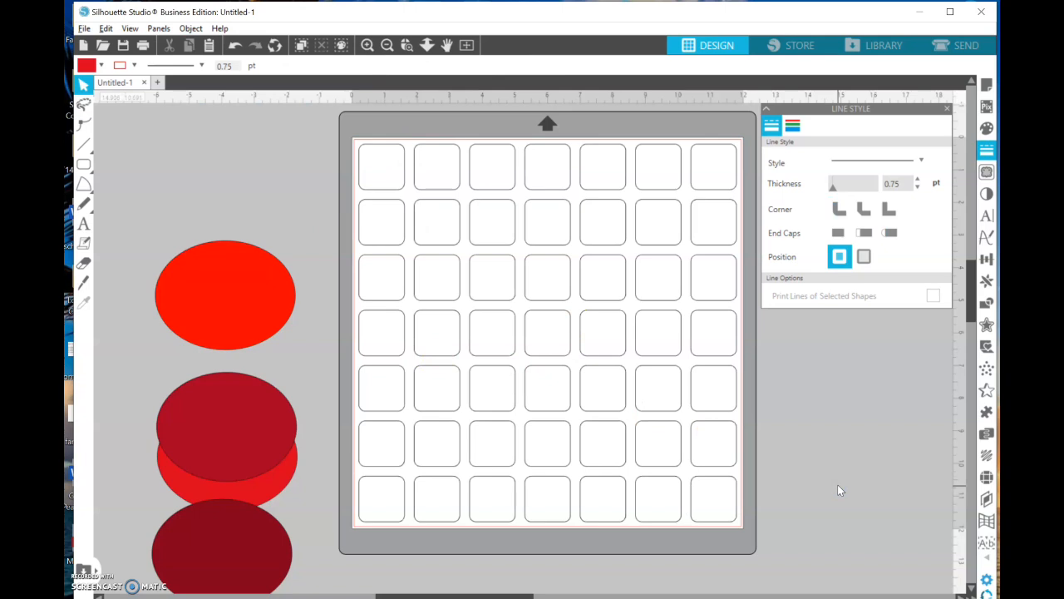
Spread the colored ellipses beside the mat by moving the pure red and crimson ones higher.
left_click_drag(252, 308, 247, 261)
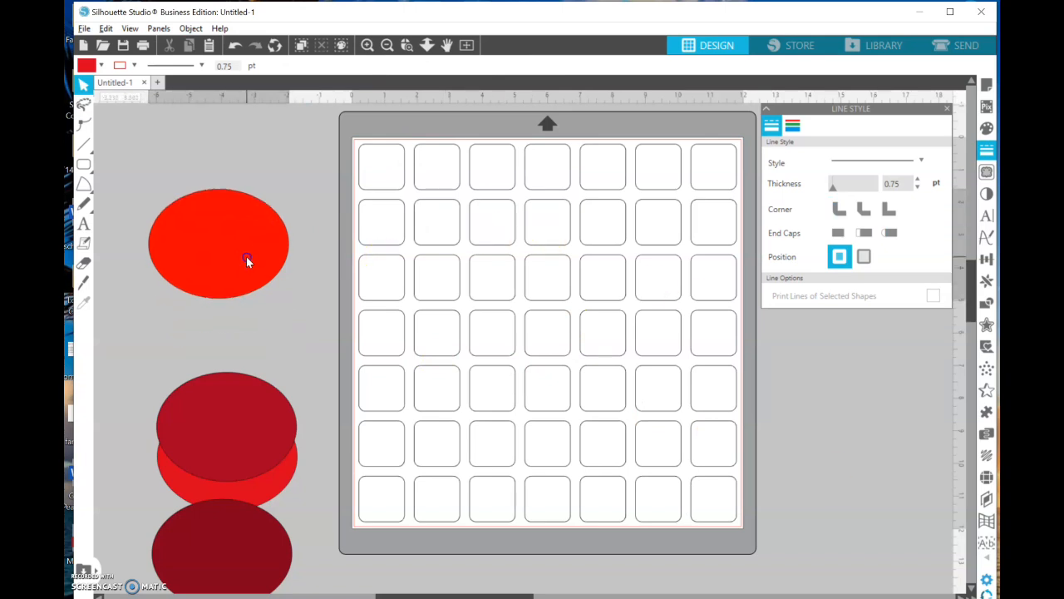
left_click(235, 420)
left_click_drag(235, 420, 235, 390)
left_click_drag(240, 260, 222, 237)
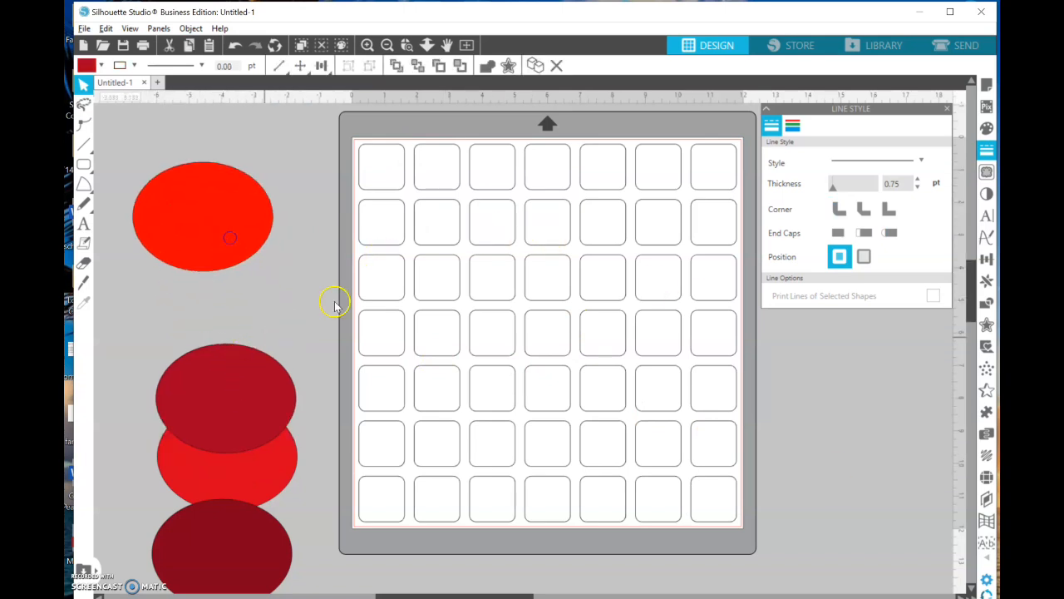
Fill the first square of the mat's first column with the bright red sampled from the ellipse beneath the crimson one.
left_click(384, 181)
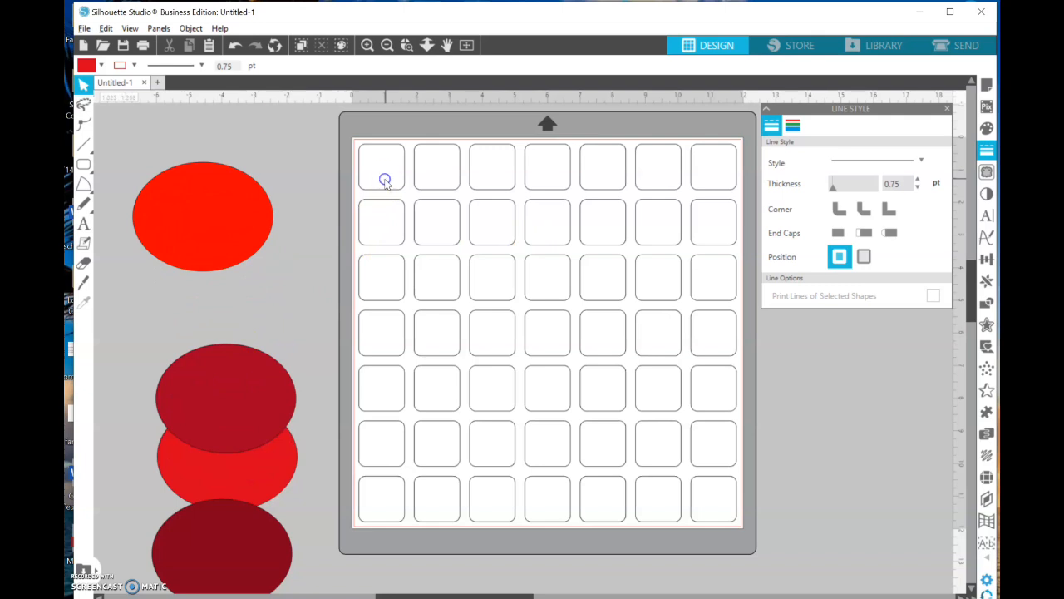
left_click(393, 190)
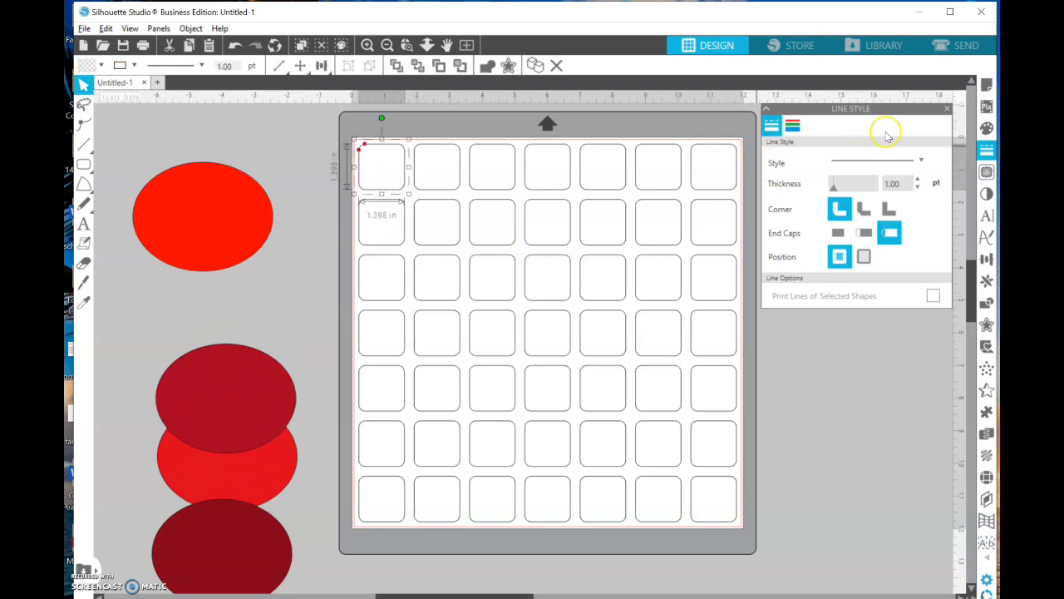
left_click(987, 133)
left_click(902, 166)
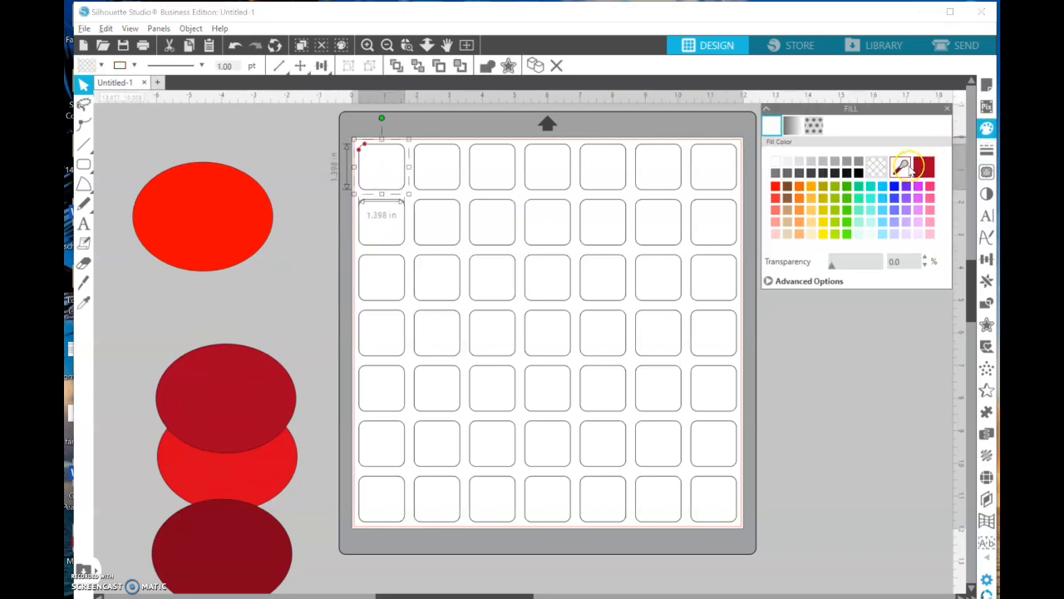
left_click(270, 461)
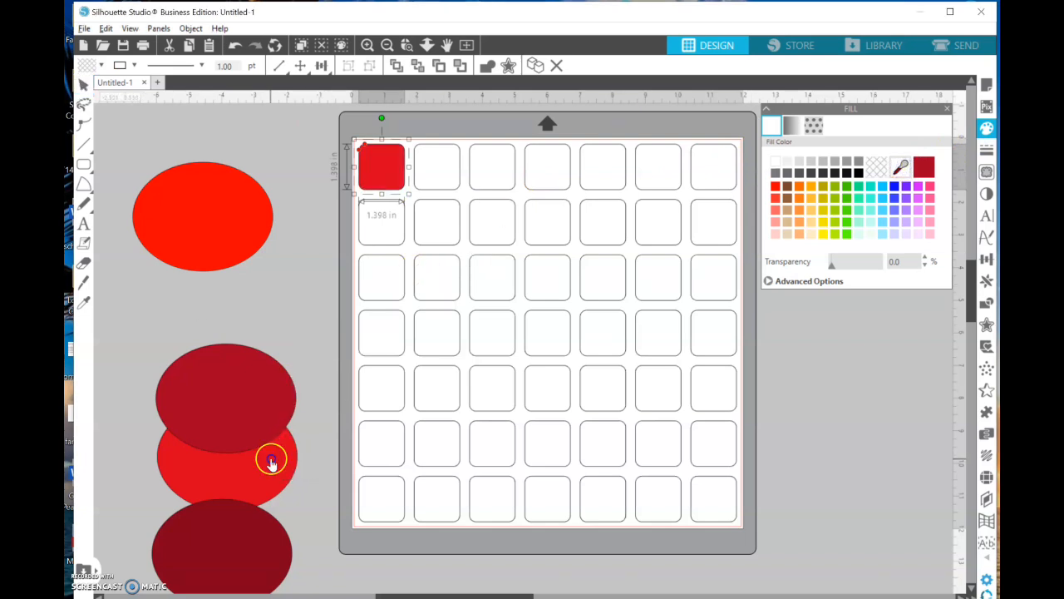
left_click(363, 264)
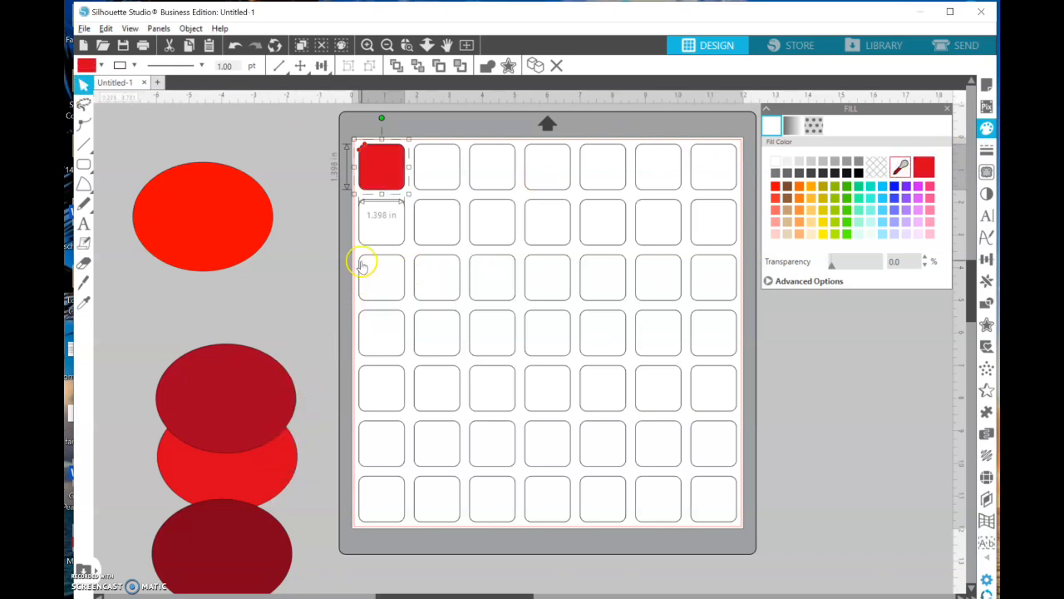
Fill the second and third squares of the first column with the crimson and dark red sampled from their ellipses.
left_click(436, 191)
left_click(397, 247)
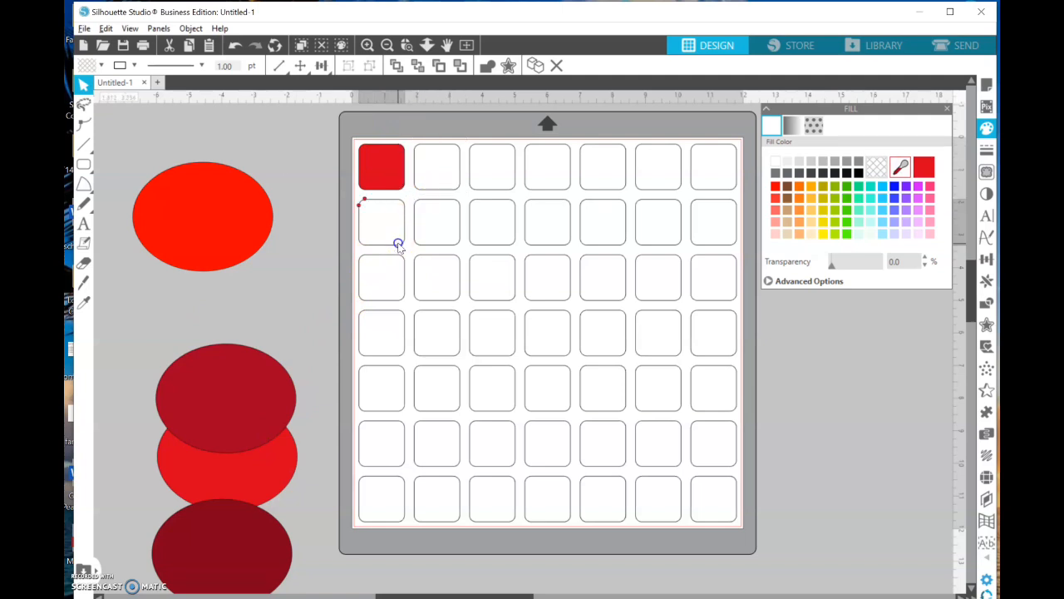
left_click(898, 167)
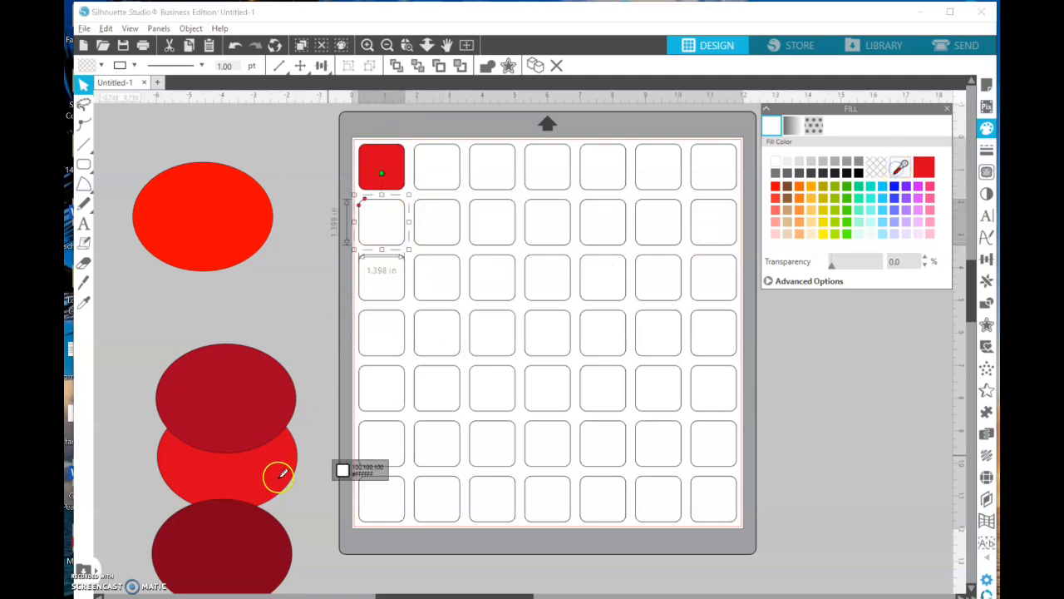
left_click(248, 426)
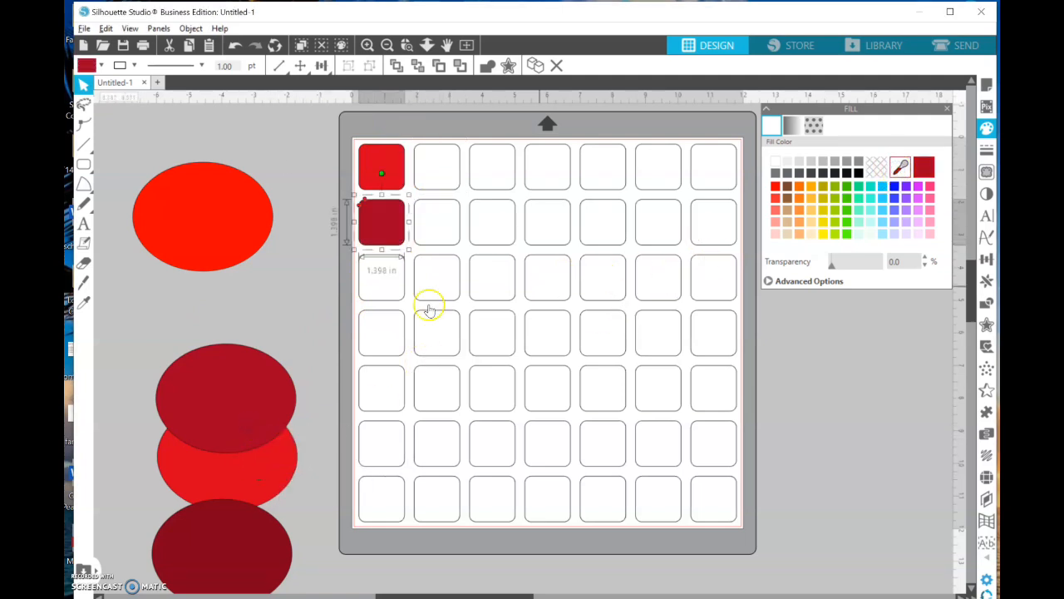
left_click(388, 298)
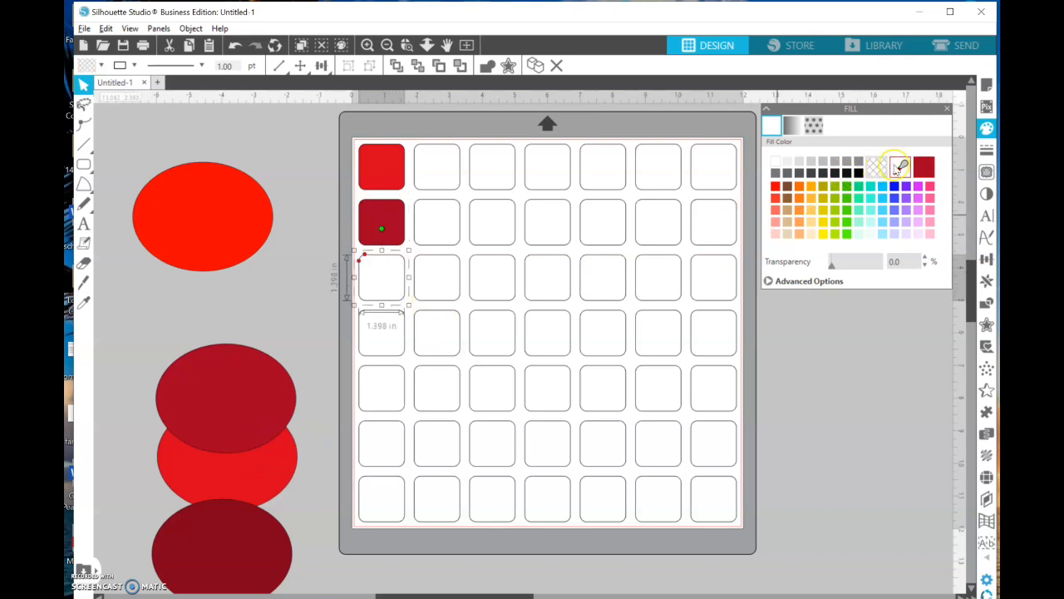
left_click(900, 166)
left_click(239, 547)
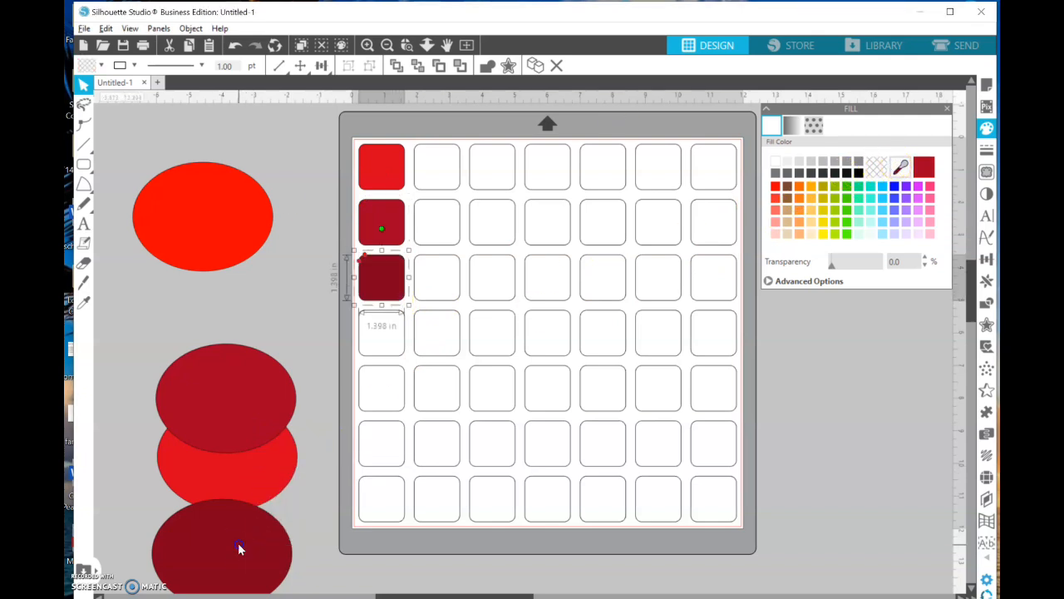
Gather the dark red ellipse onto the other two overlapping ones and delete all four colored ellipses beside the mat.
left_click(224, 306)
left_click_drag(247, 508, 247, 395)
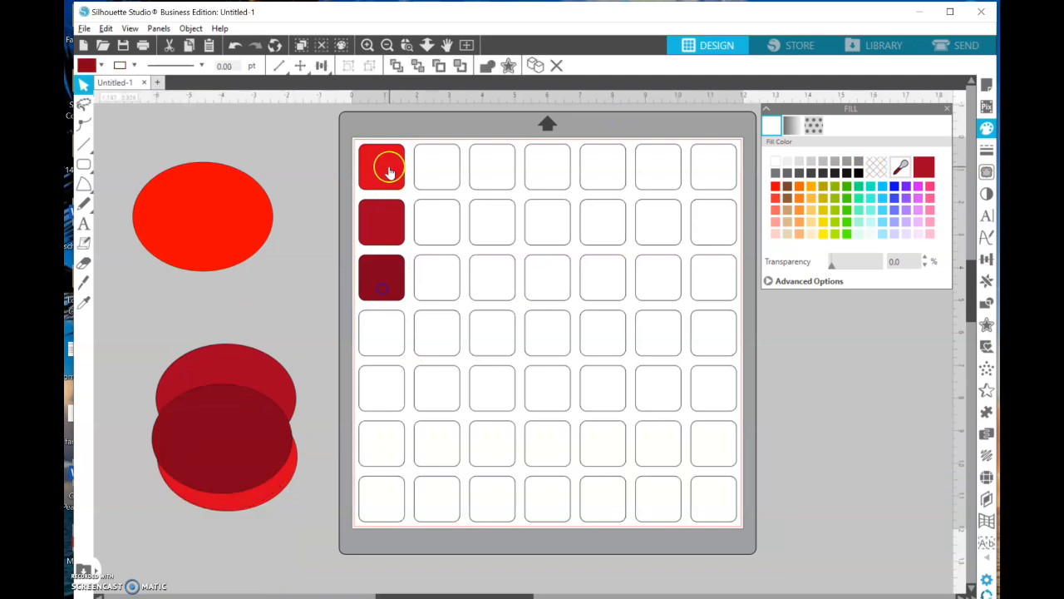
left_click_drag(174, 308, 292, 513)
left_click(228, 180, "shift")
key("Delete")
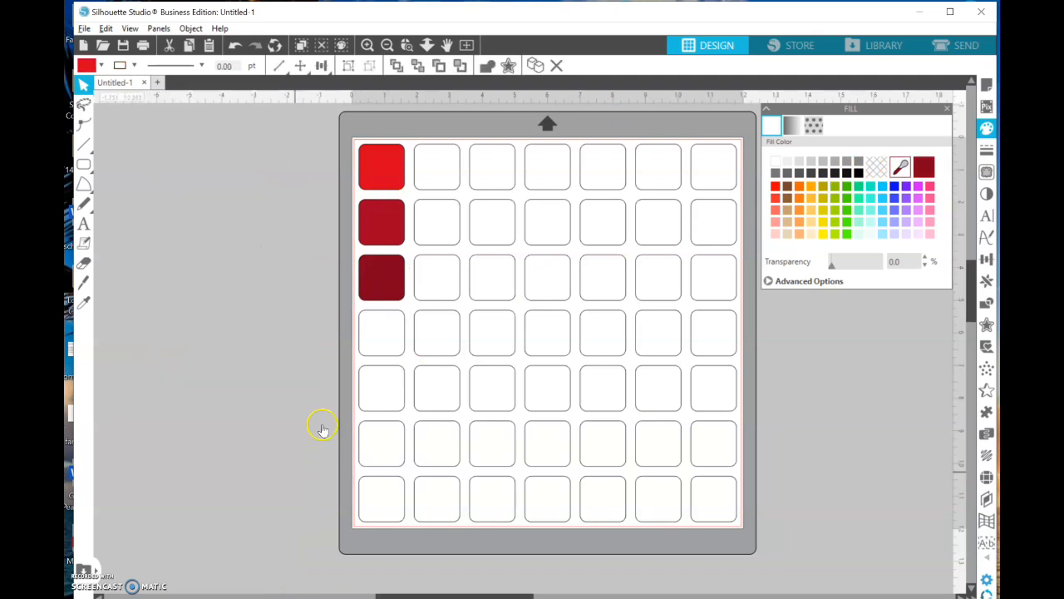
left_click(393, 275)
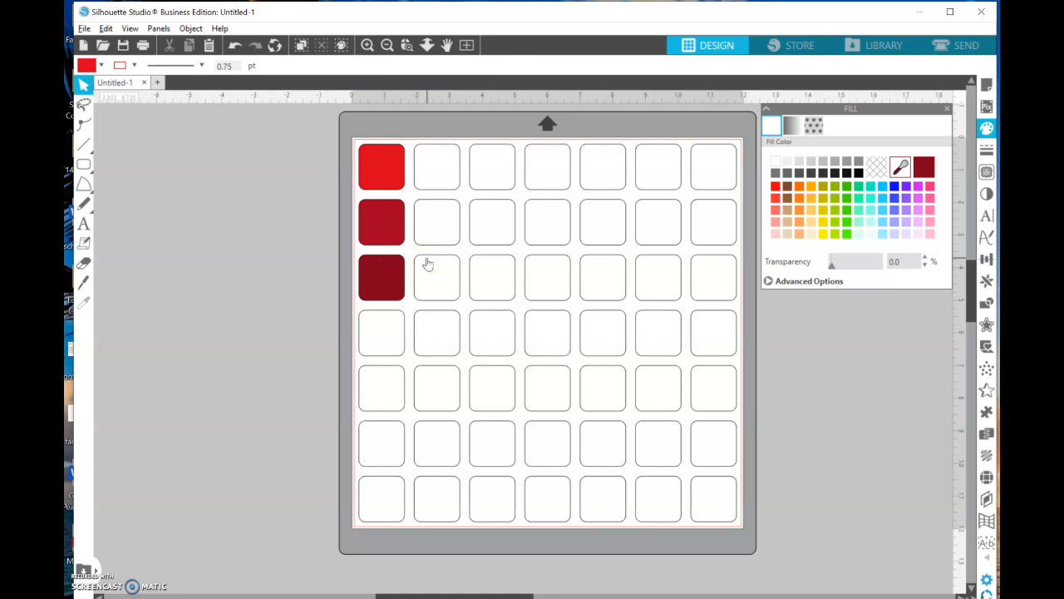
Save the design to the library's User Designs folder as "1 Paint Pallette".
left_click(84, 28)
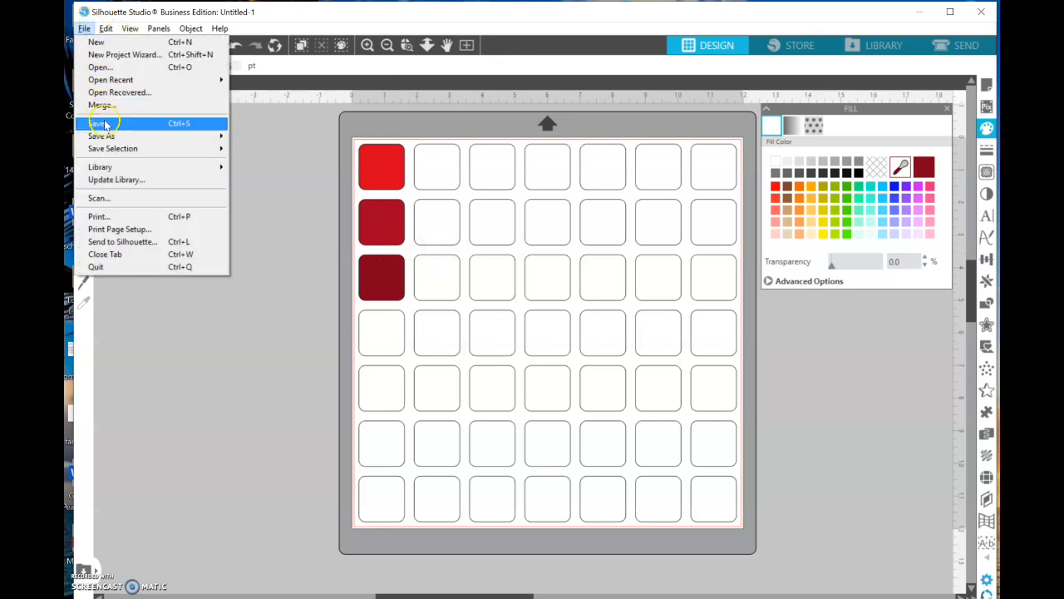
mouse_move(169, 139)
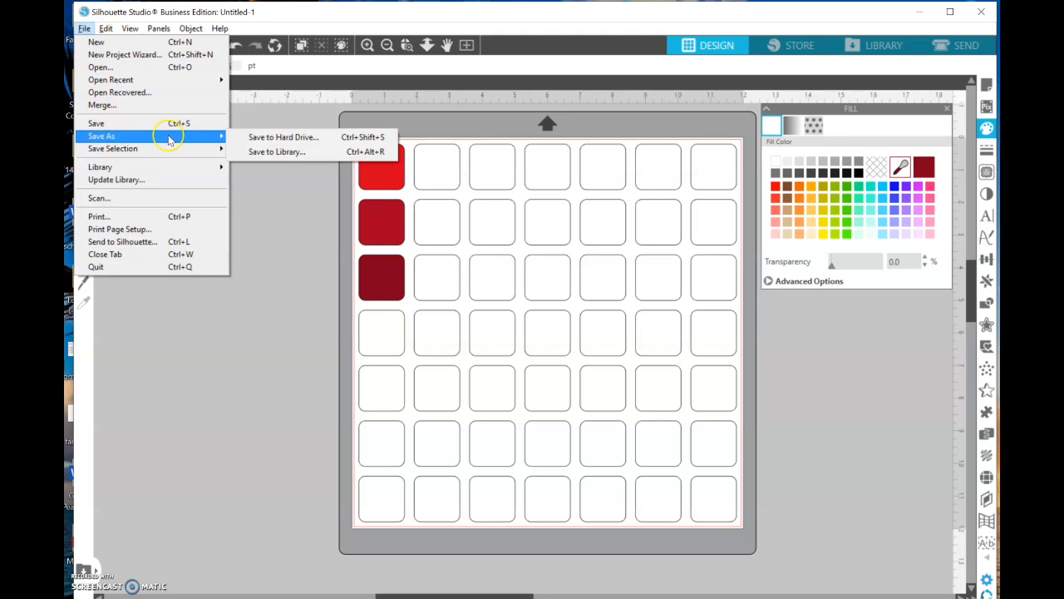
left_click(258, 152)
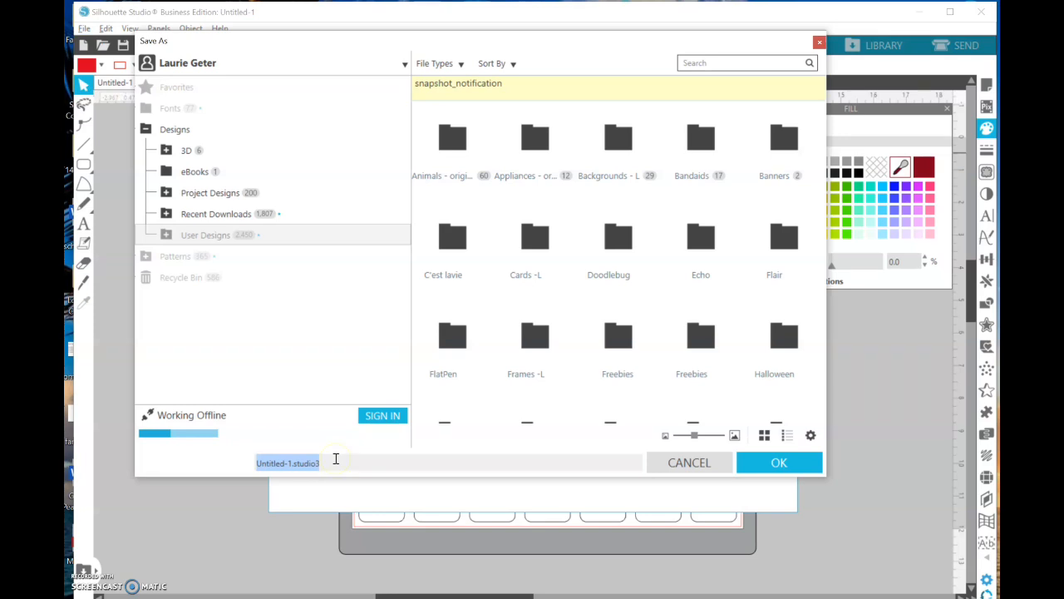
type("1 Paint Pallette")
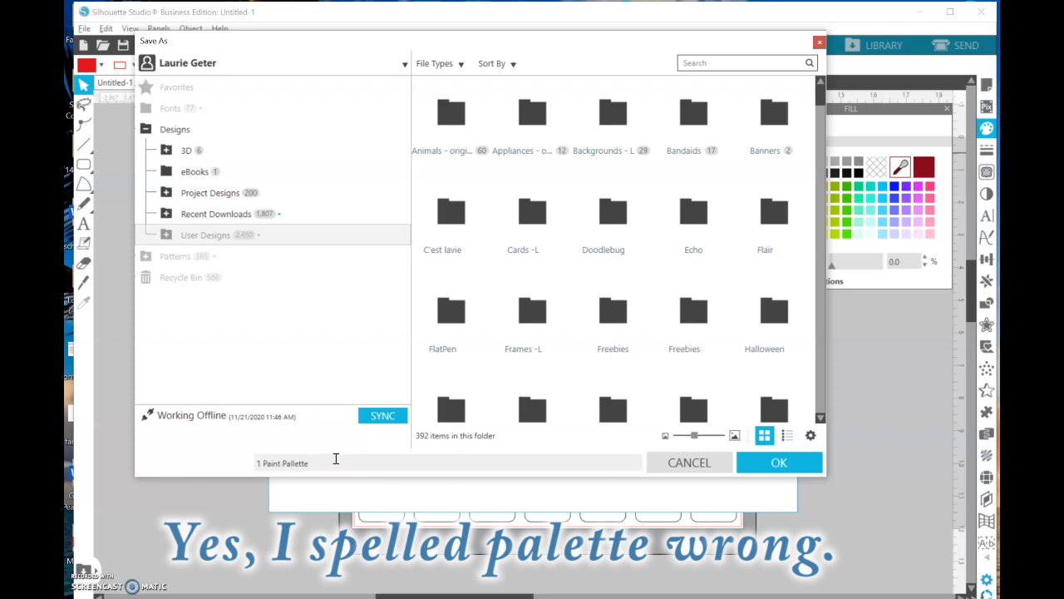
left_click(753, 470)
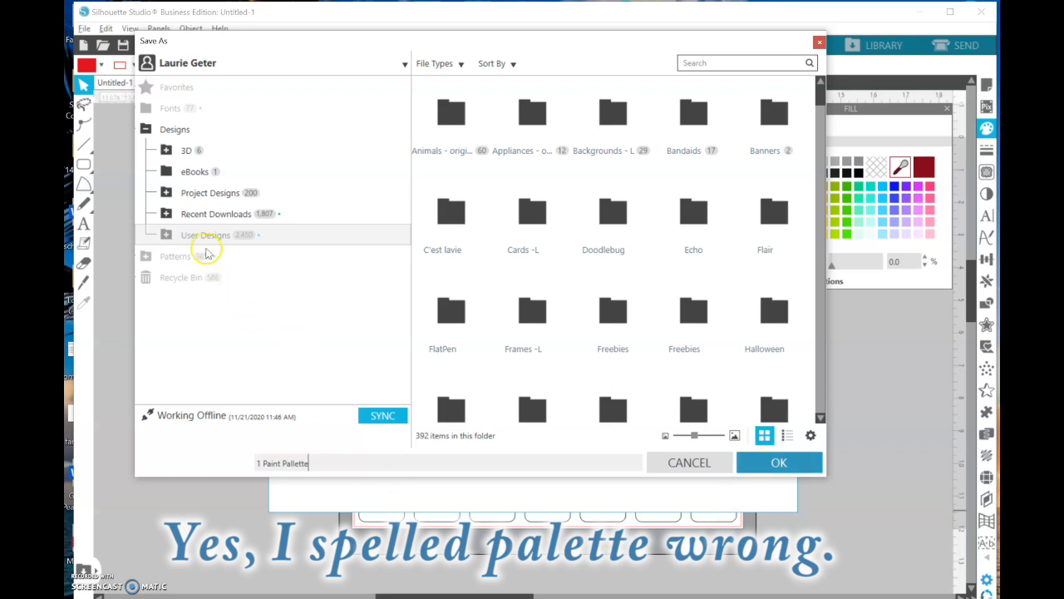
left_click(808, 467)
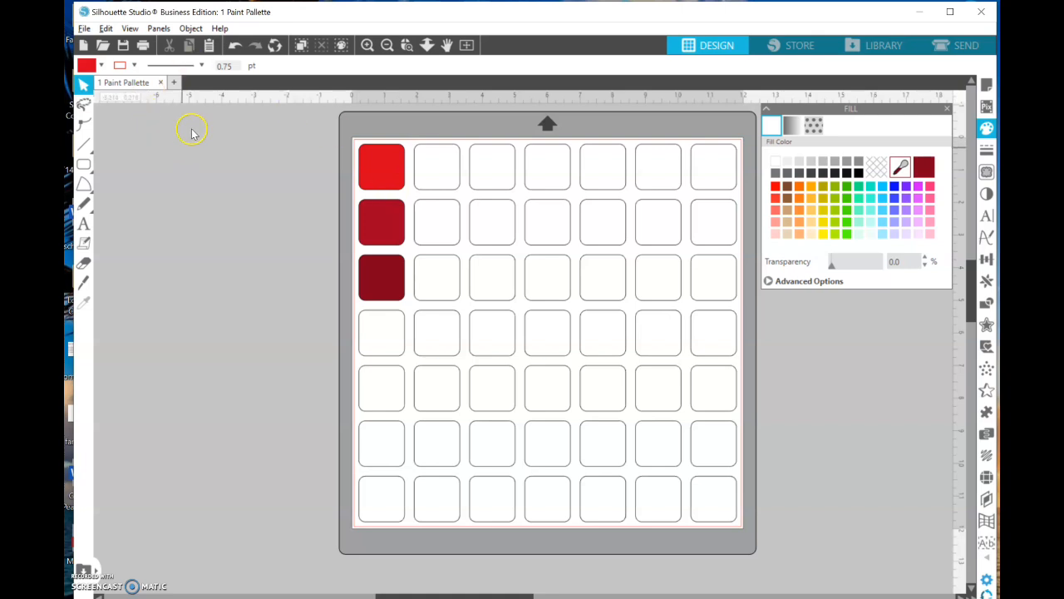
Start a new document, draw a circle about 4 in wide, and move it toward the mat's upper-left area.
left_click(175, 83)
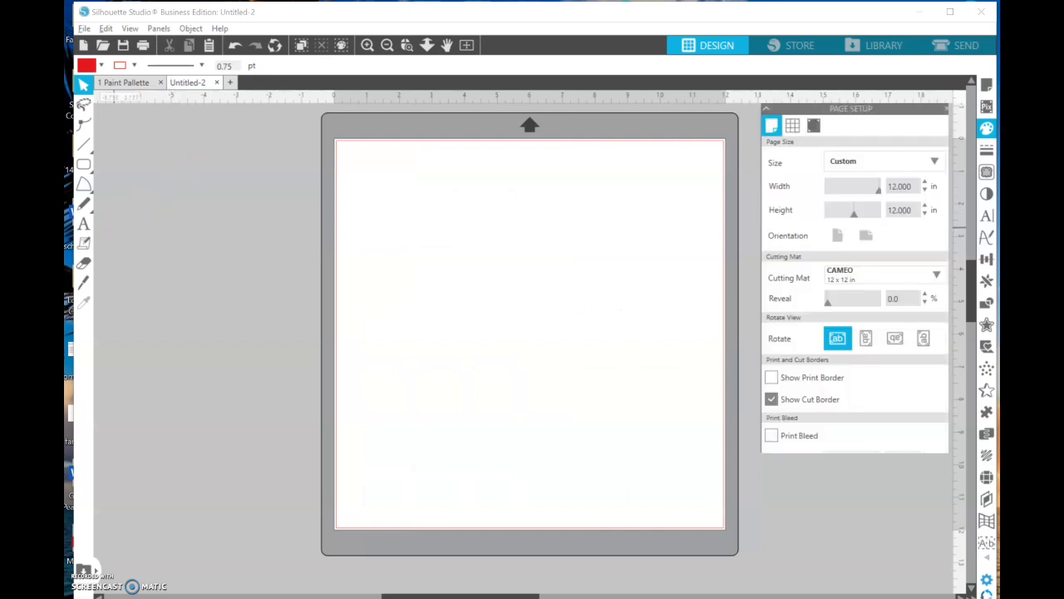
left_click(84, 165)
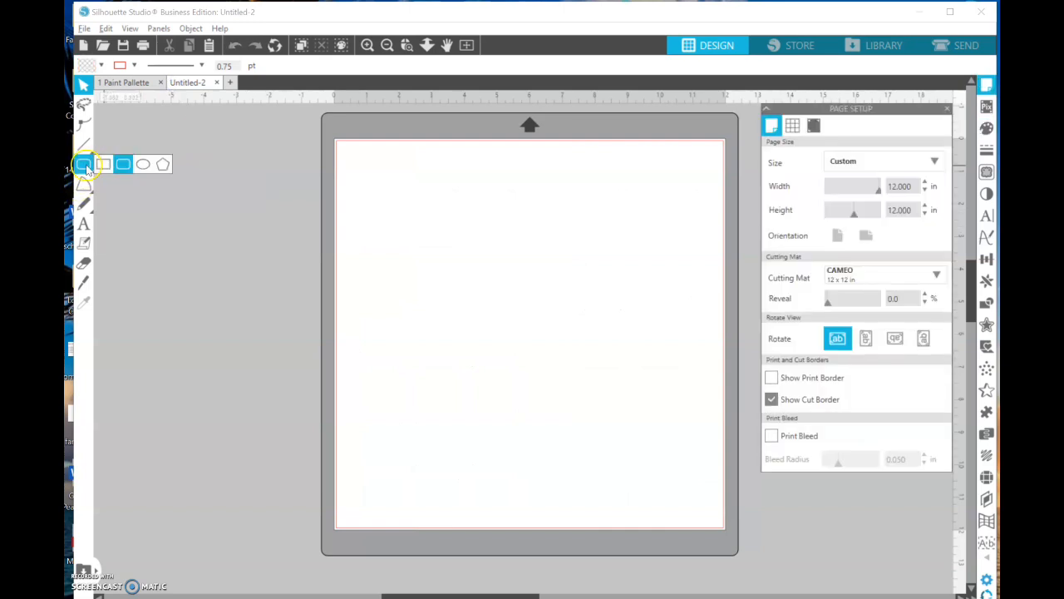
left_click(143, 166)
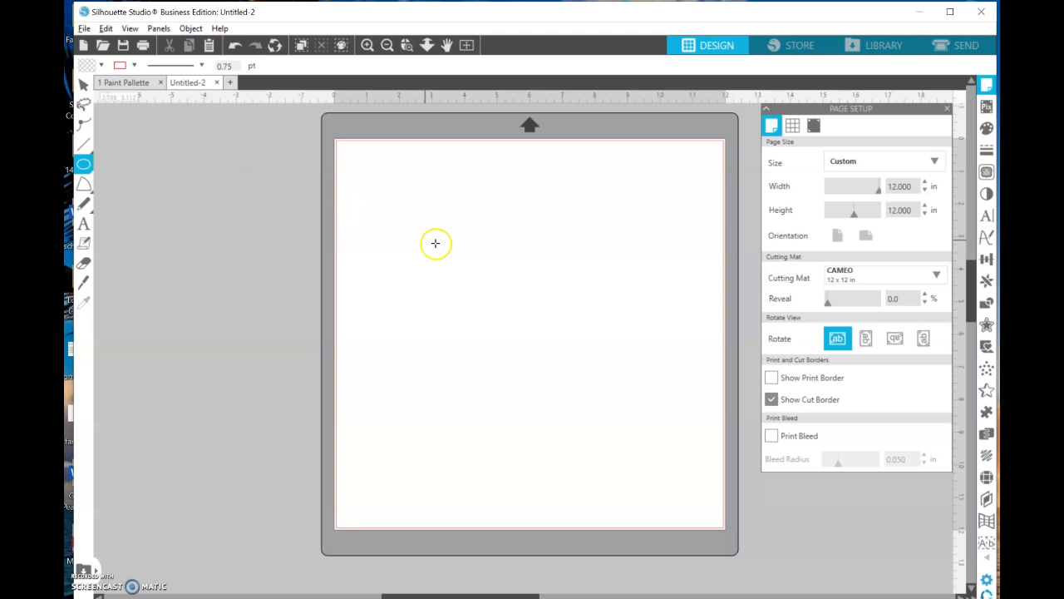
mouse_move(474, 255)
left_mouse_down()
mouse_move(565, 424)
mouse_move(607, 388)
left_mouse_up()
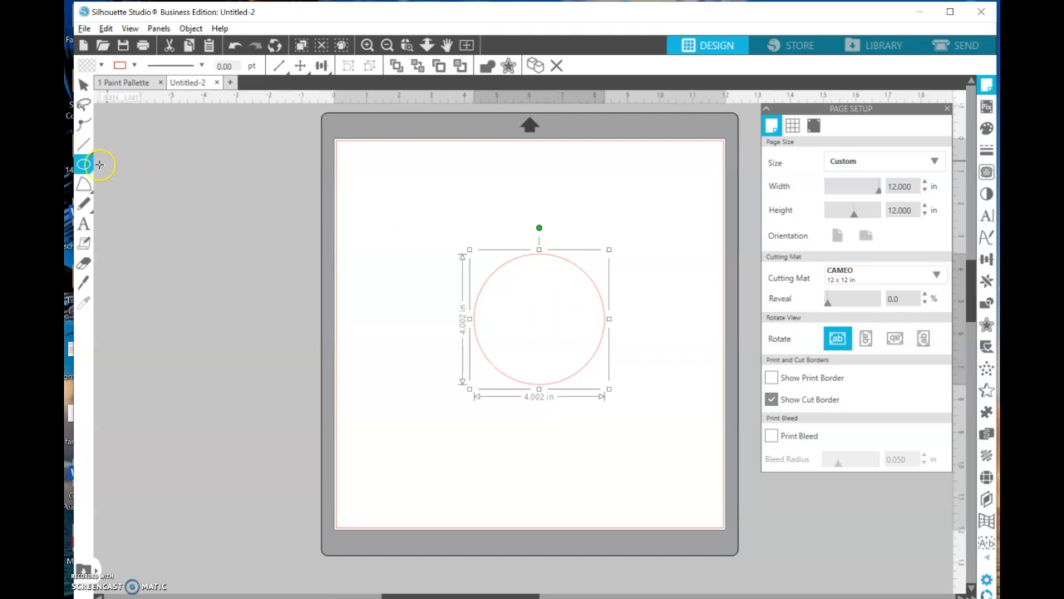
left_click(83, 84)
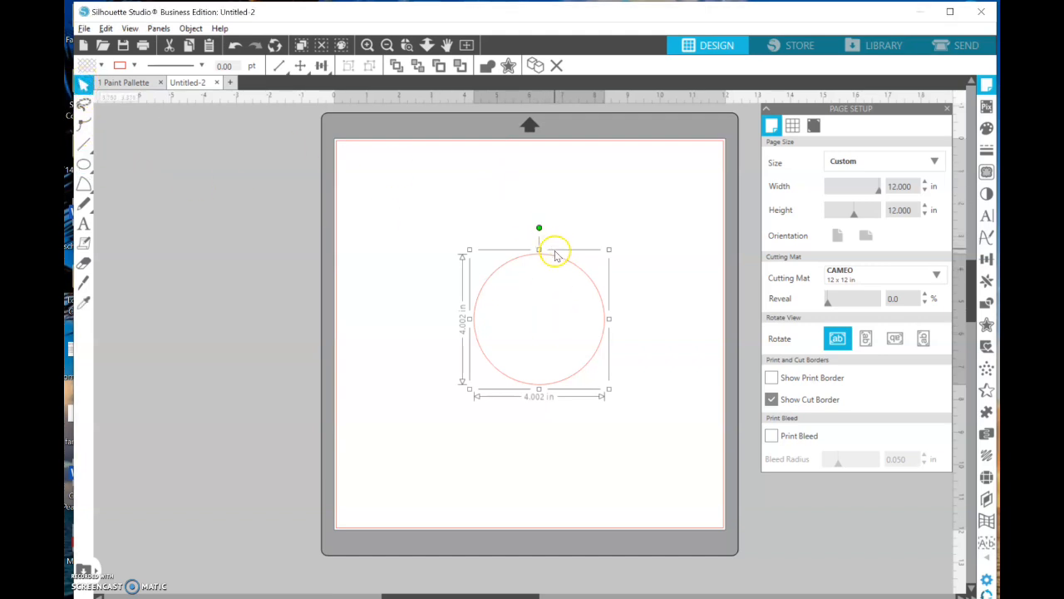
left_click_drag(544, 258, 475, 201)
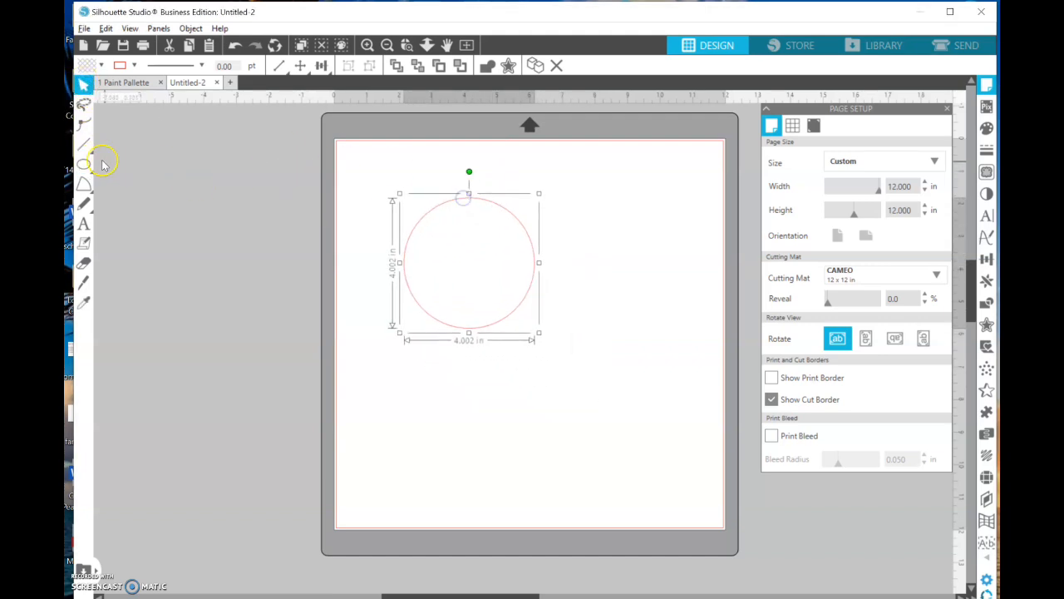
Draw a horizontal ellipse about 2.4 in wide and 1.6 in high to the right of the large circle.
mouse_move(84, 164)
left_click(143, 166)
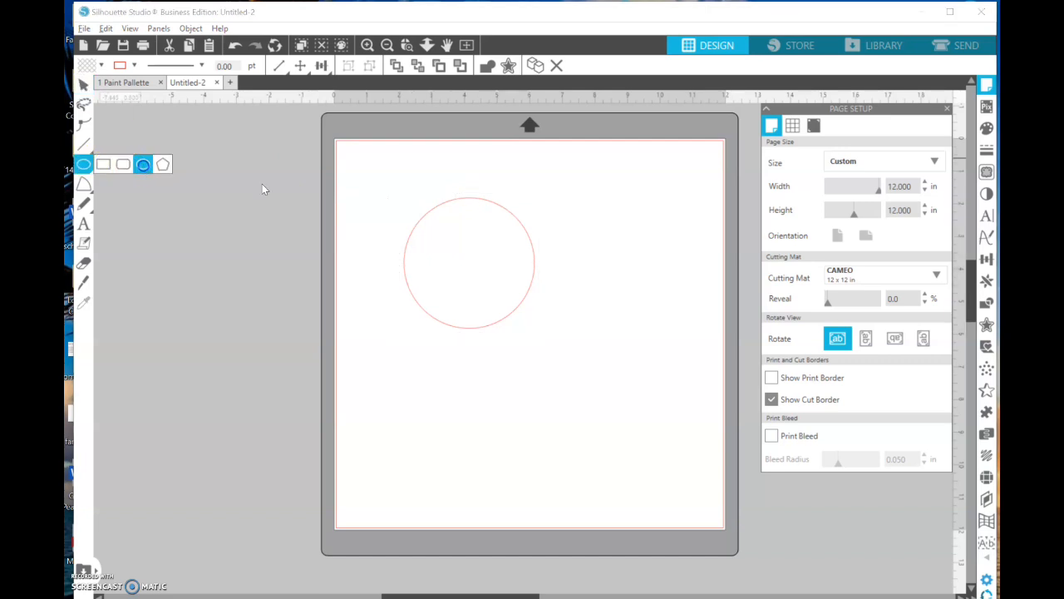
left_click_drag(565, 213, 643, 264)
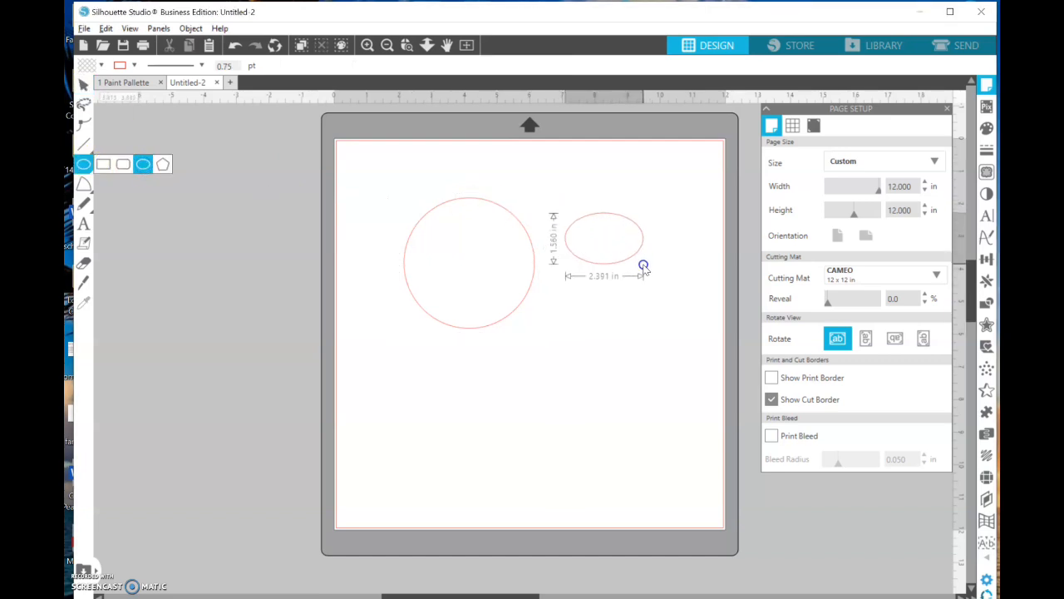
Draw five small circles of varying sizes scattered across the mat's lower and right areas.
left_click(147, 169)
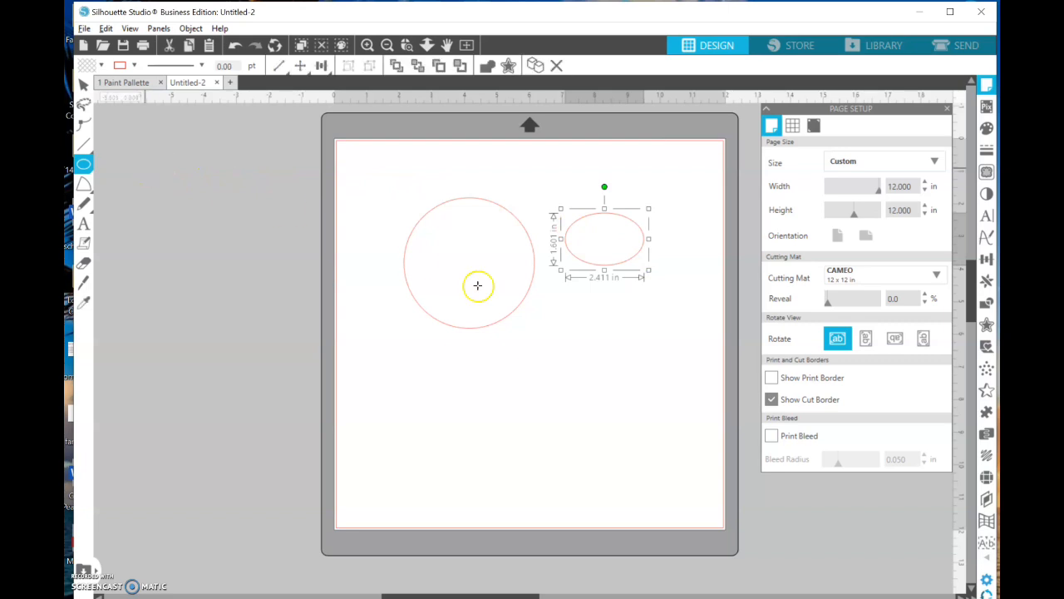
left_click_drag(569, 329, 612, 372)
left_click_drag(631, 327, 648, 346)
left_click_drag(644, 389, 665, 412)
mouse_move(504, 399)
left_mouse_down()
mouse_move(520, 435)
mouse_move(531, 429)
left_mouse_up()
left_click_drag(601, 441, 625, 466)
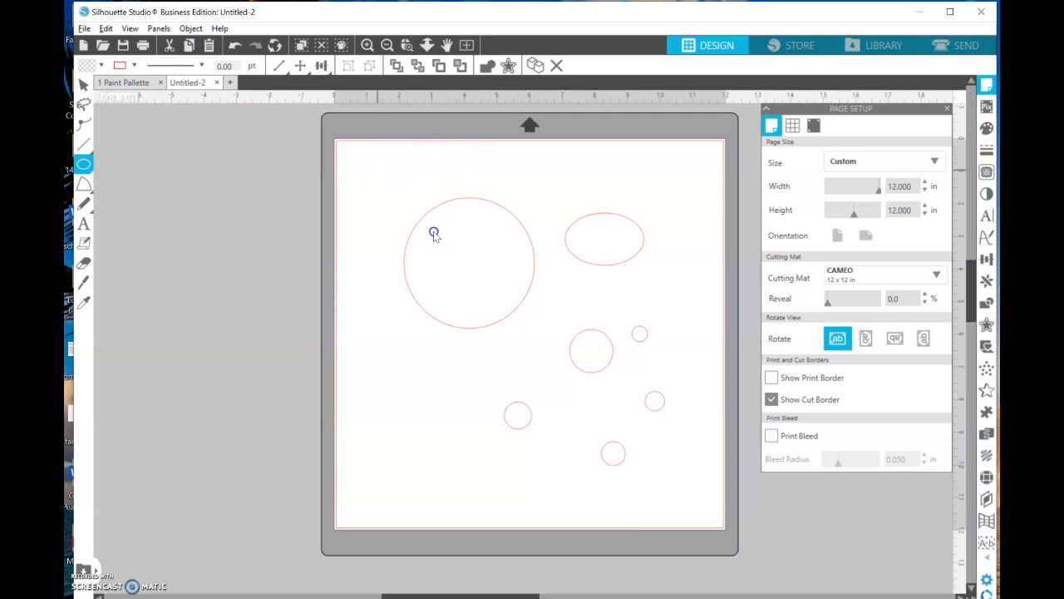
Select all the circles and the ellipse, and set their line color to black and line thickness to 0.75 pt.
left_click_drag(387, 179, 676, 504)
key("v")
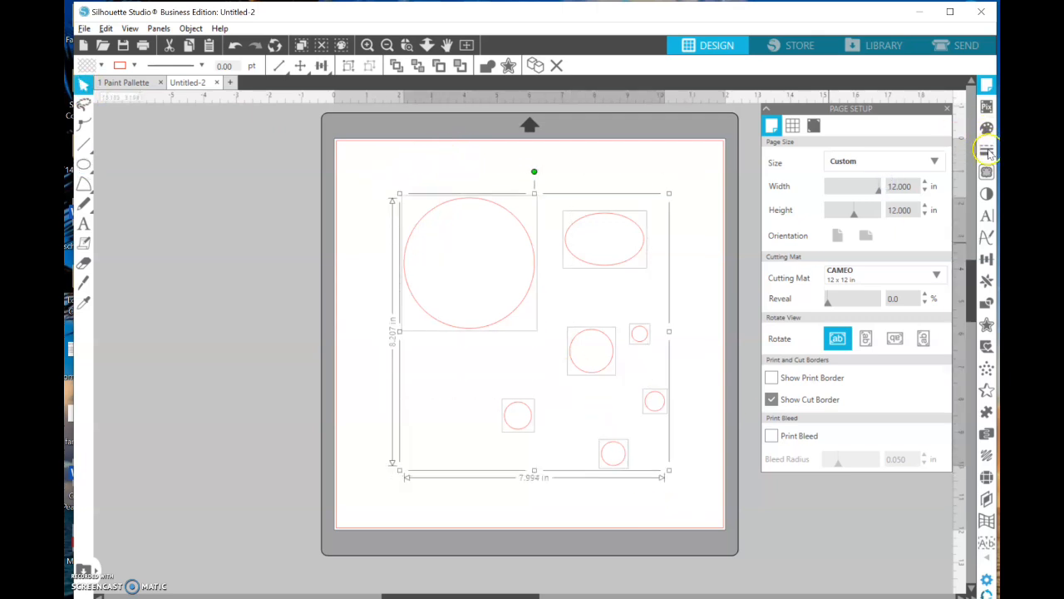
left_click(986, 150)
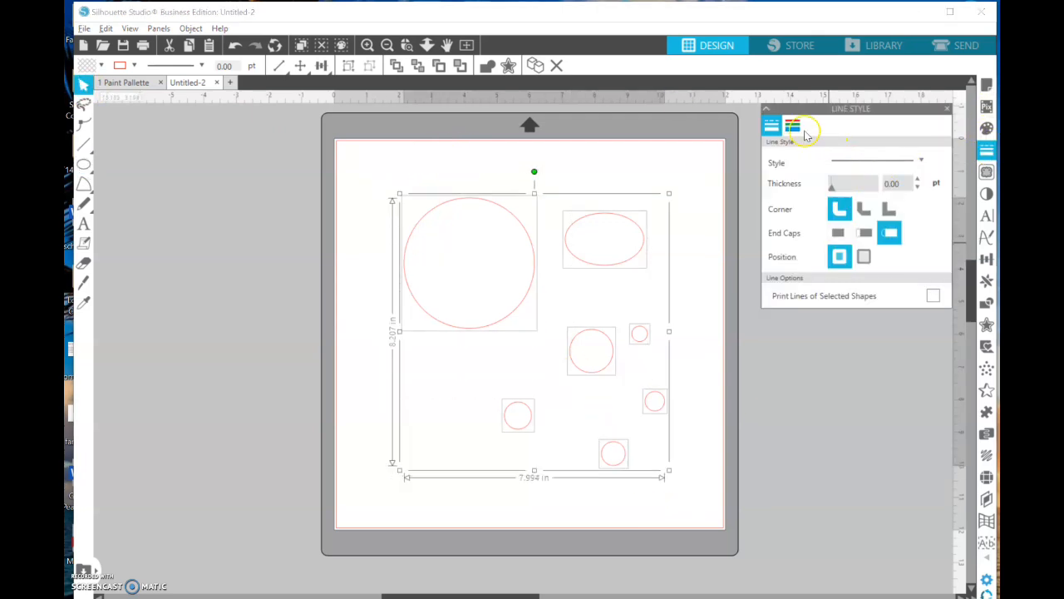
left_click(792, 127)
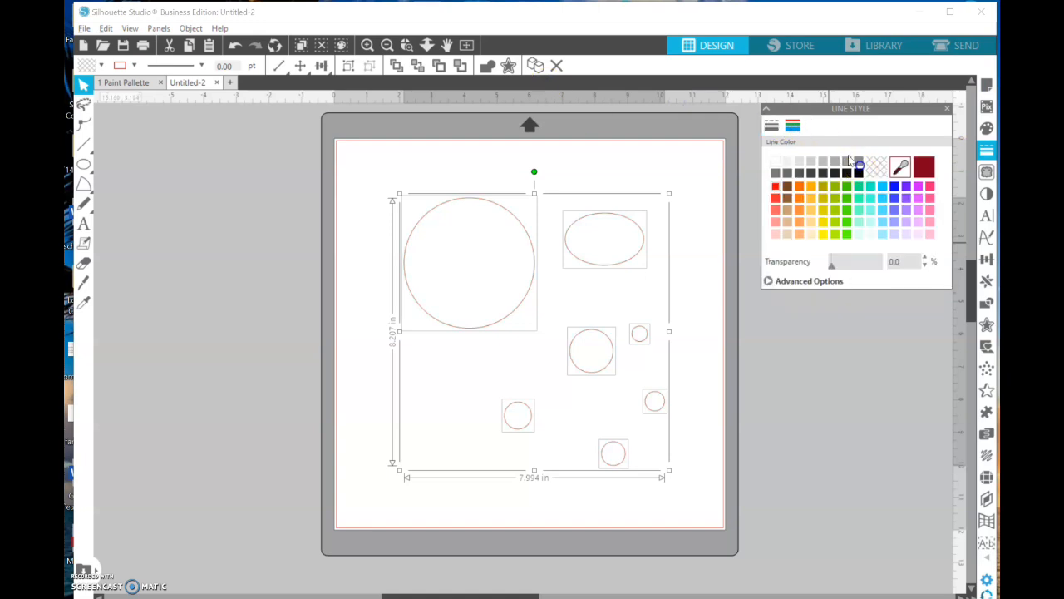
left_click(772, 125)
left_click(919, 179)
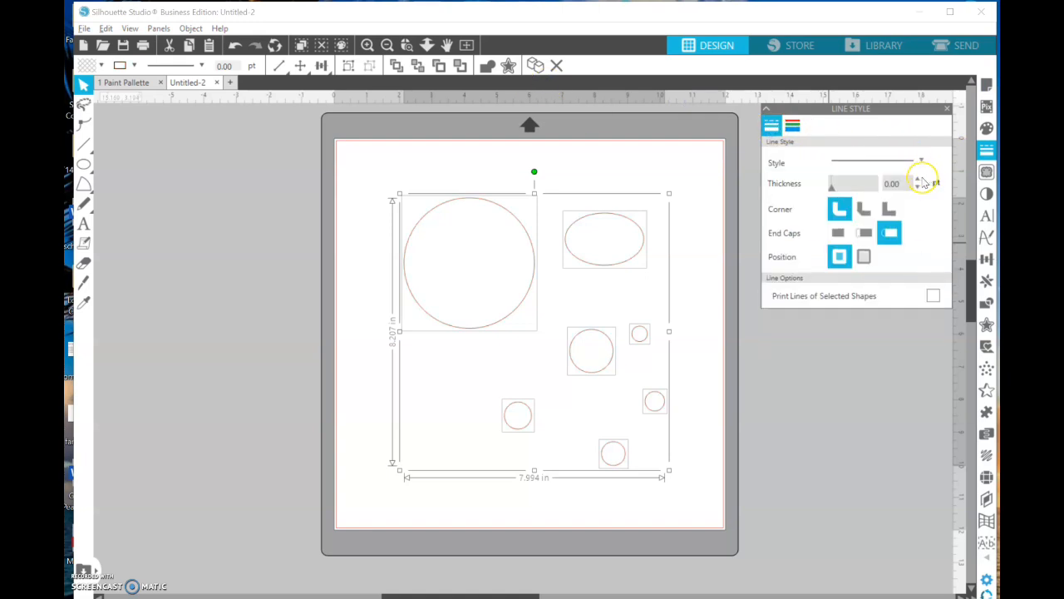
double_click(920, 180)
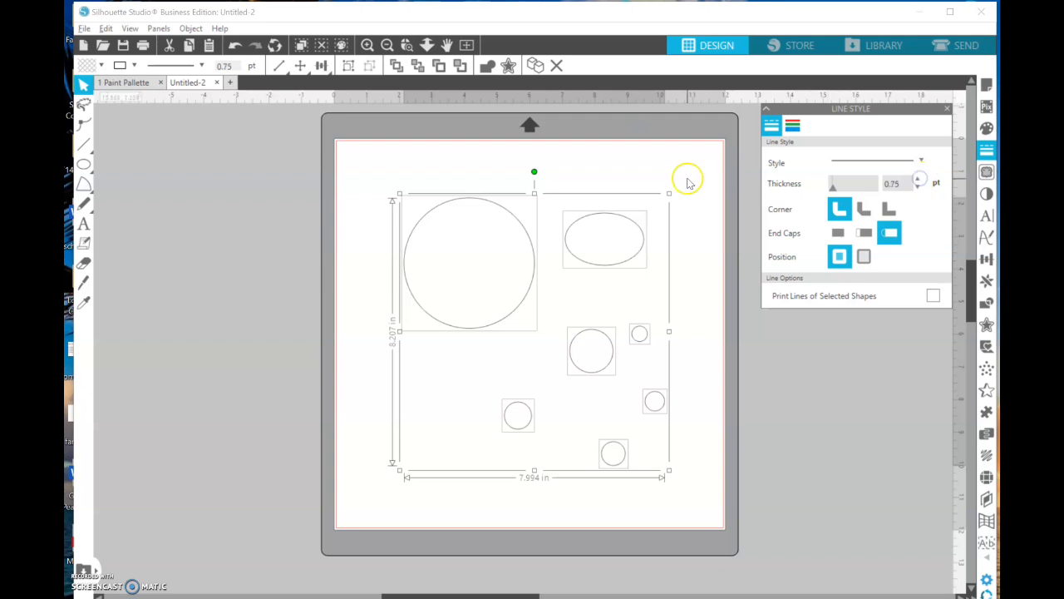
Move the large circle slightly down by itself and leave all shapes deselected.
left_click(685, 172)
left_click_drag(505, 210, 505, 236)
left_click(380, 162)
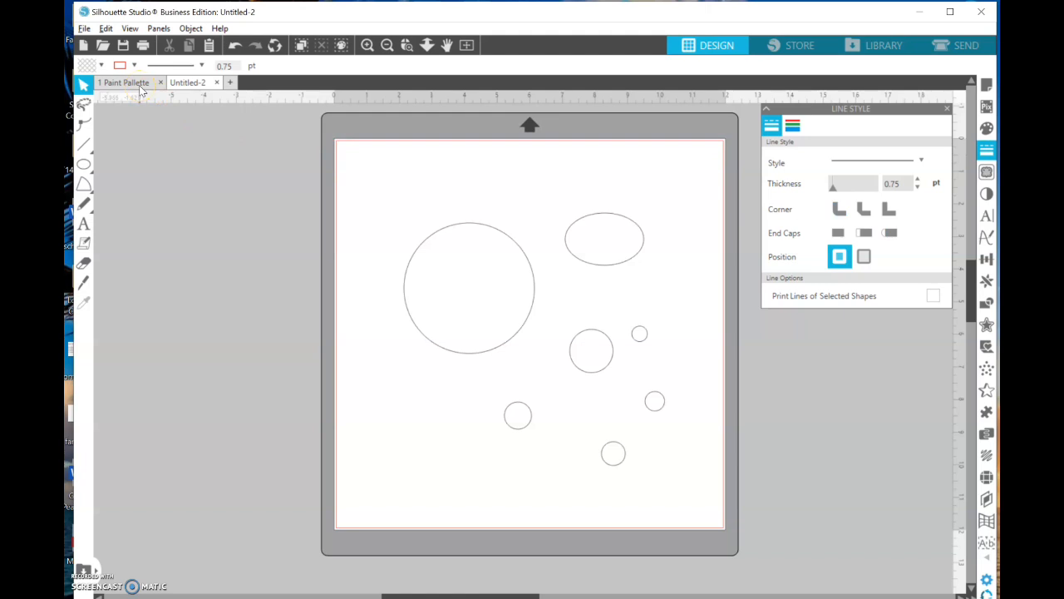
Copy the bright red square from the 1 Paint Pallette document and paste it into the Untitled-2 document.
left_click(140, 85)
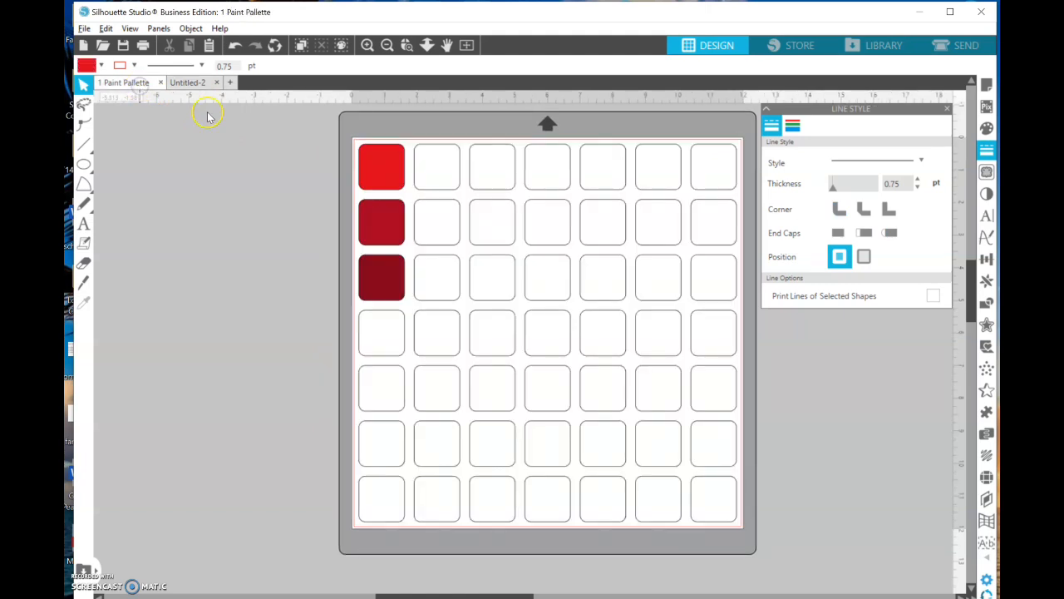
left_click(387, 164)
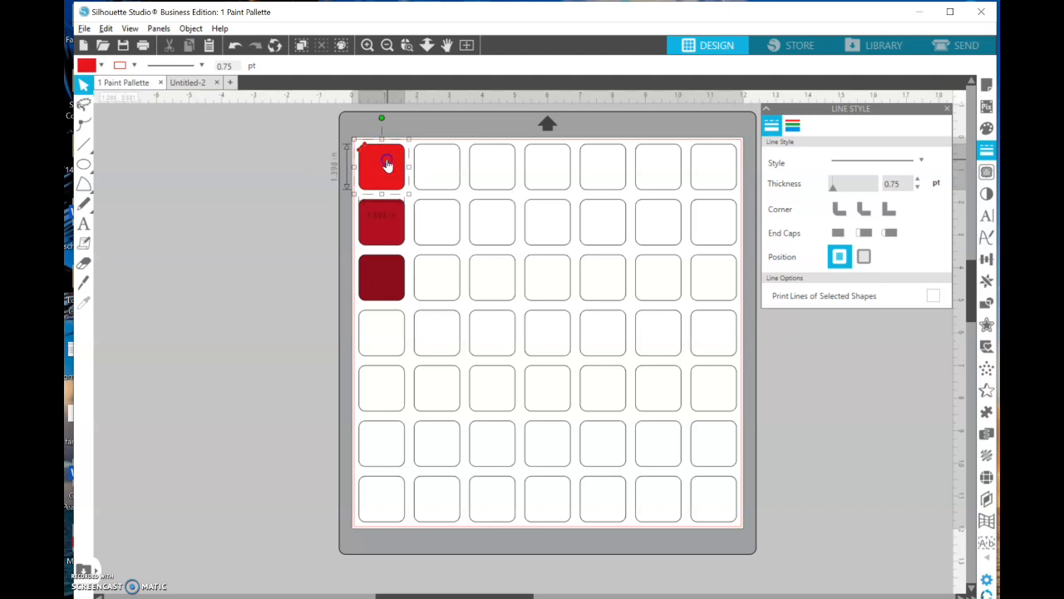
right_click(387, 164)
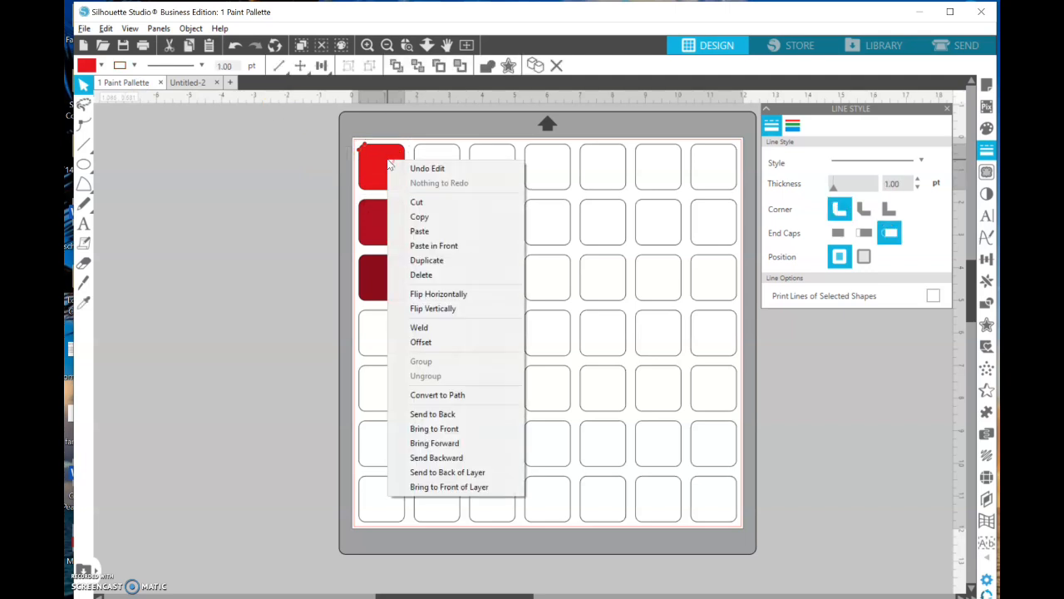
left_click(420, 217)
left_click(196, 82)
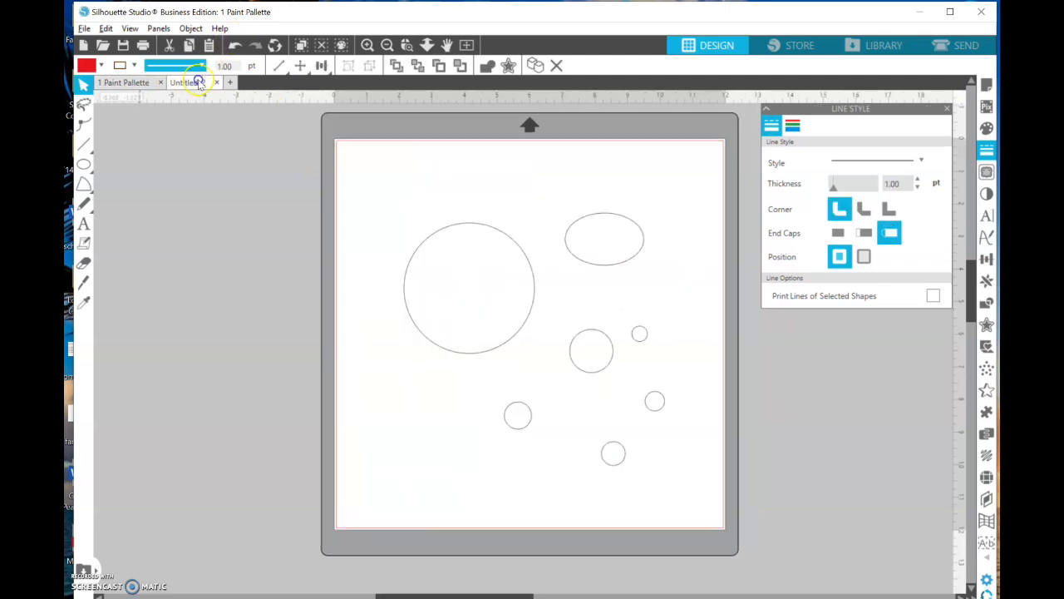
right_click(395, 188)
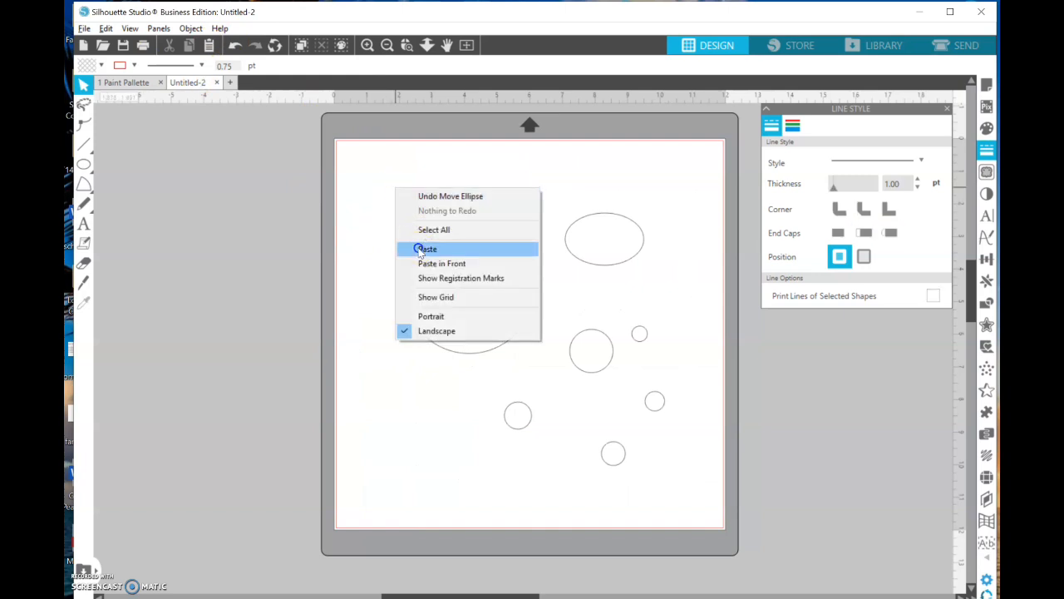
left_click(428, 249)
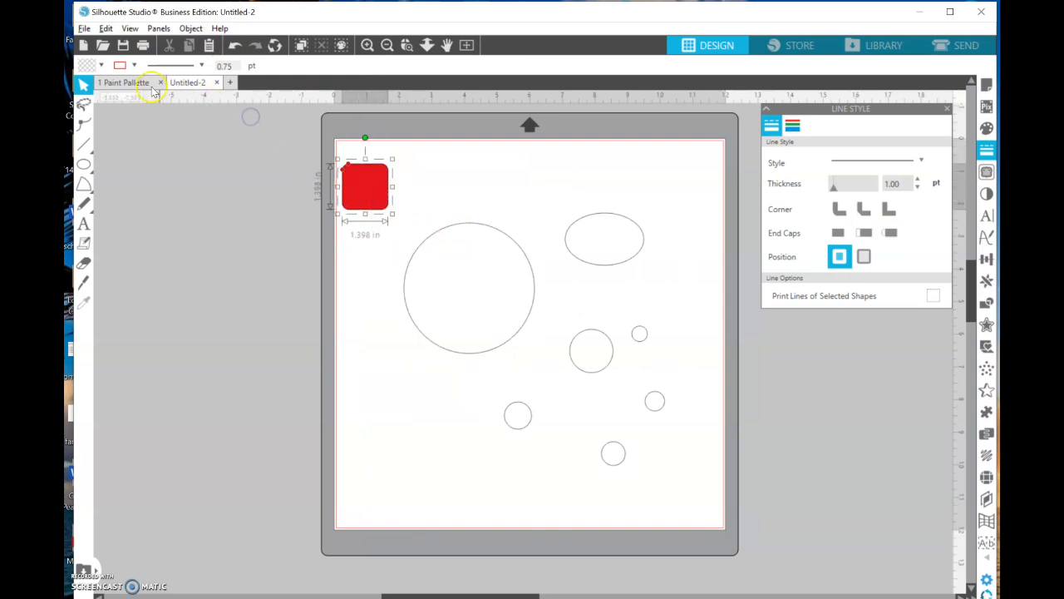
left_click(153, 87)
left_click(385, 179)
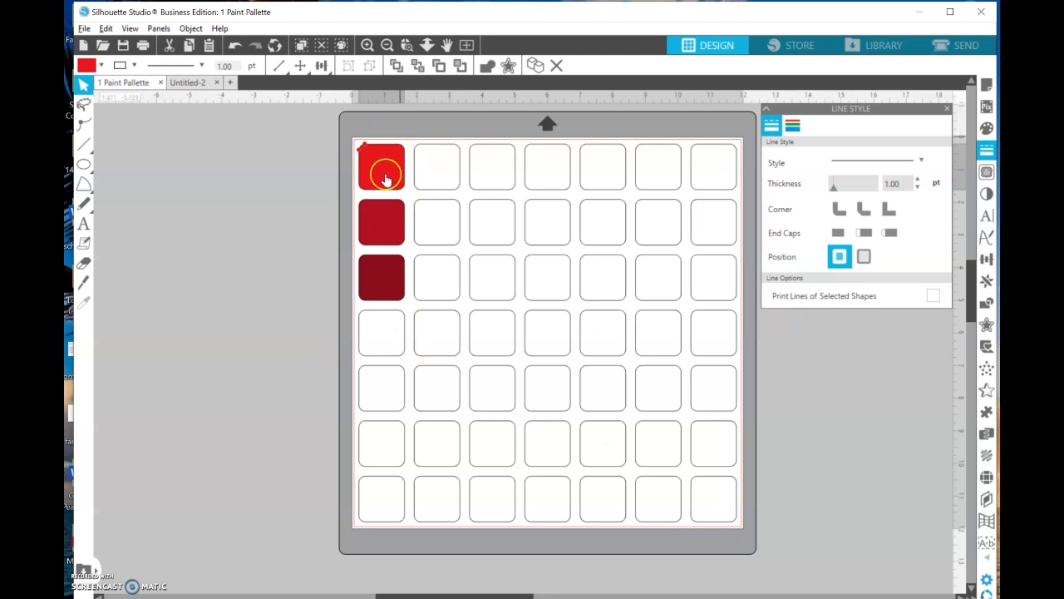
left_click(199, 84)
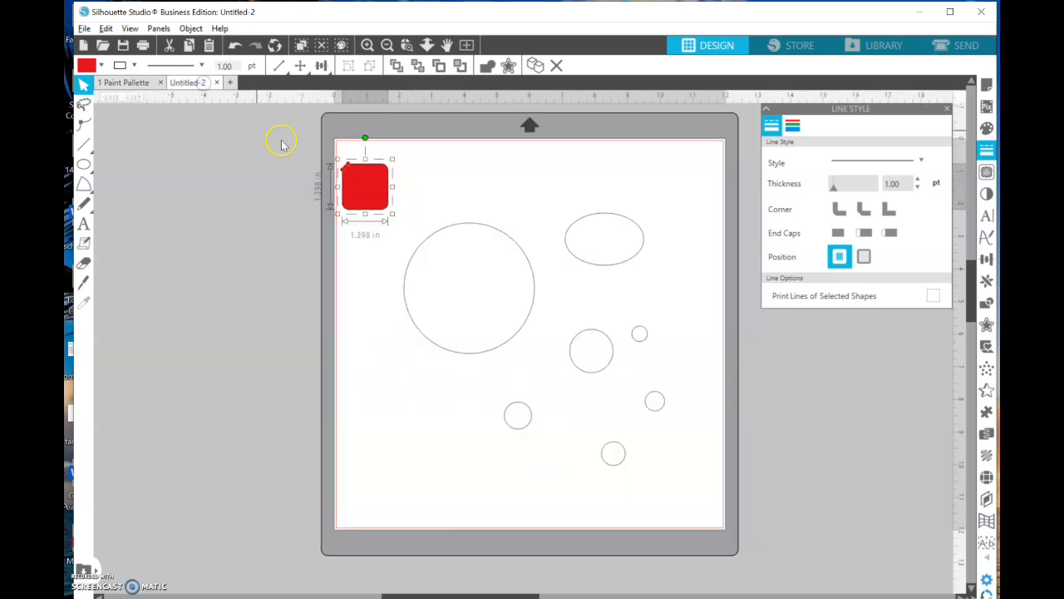
Fill the large circle with the red sampled from the pasted square and deselect it.
left_click(987, 129)
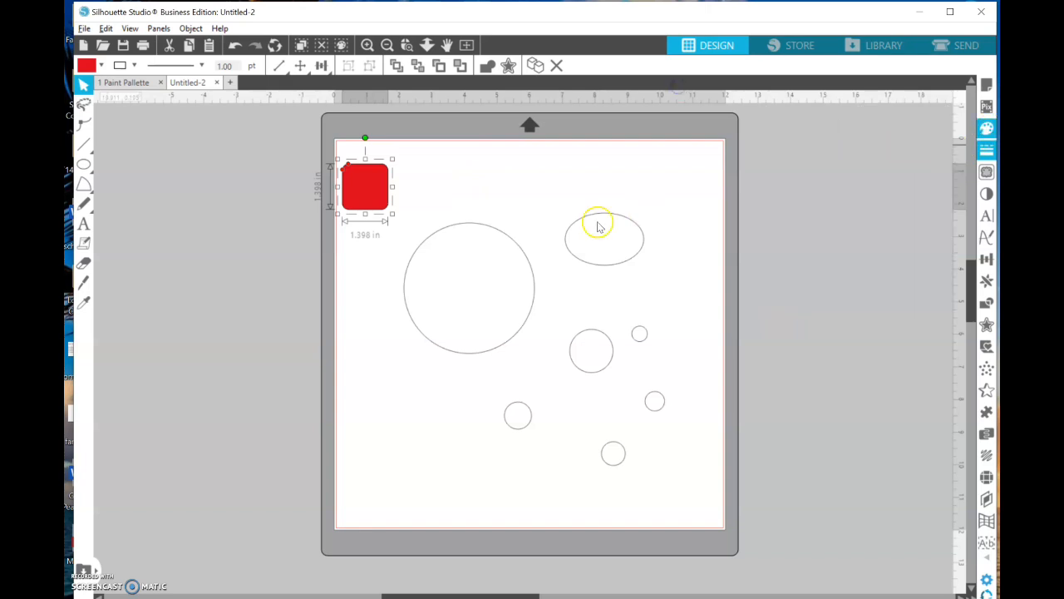
left_click(521, 249)
left_click(903, 167)
left_click_drag(384, 198, 420, 237)
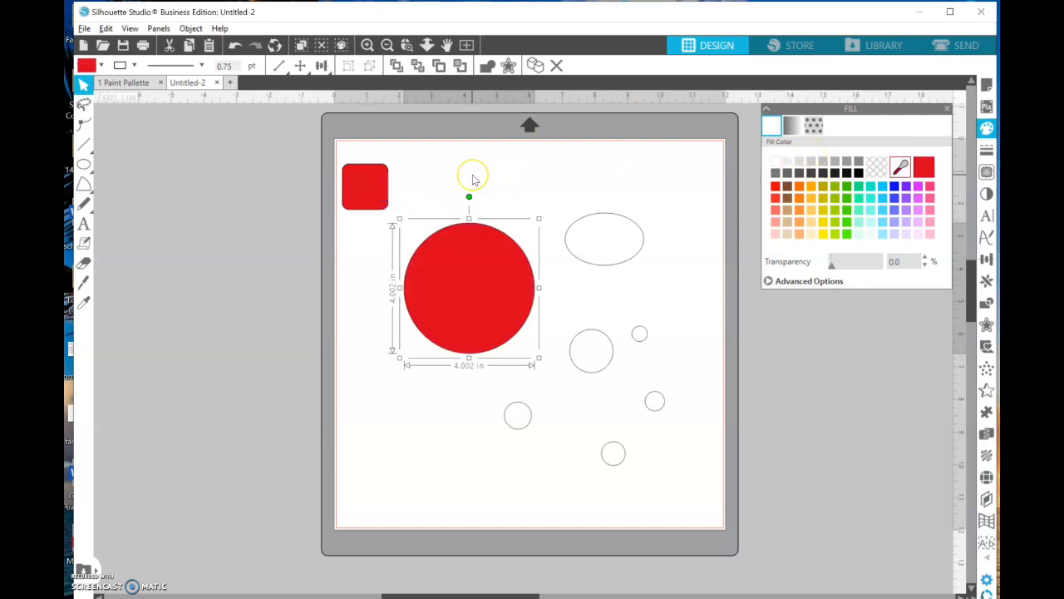
left_click(444, 168)
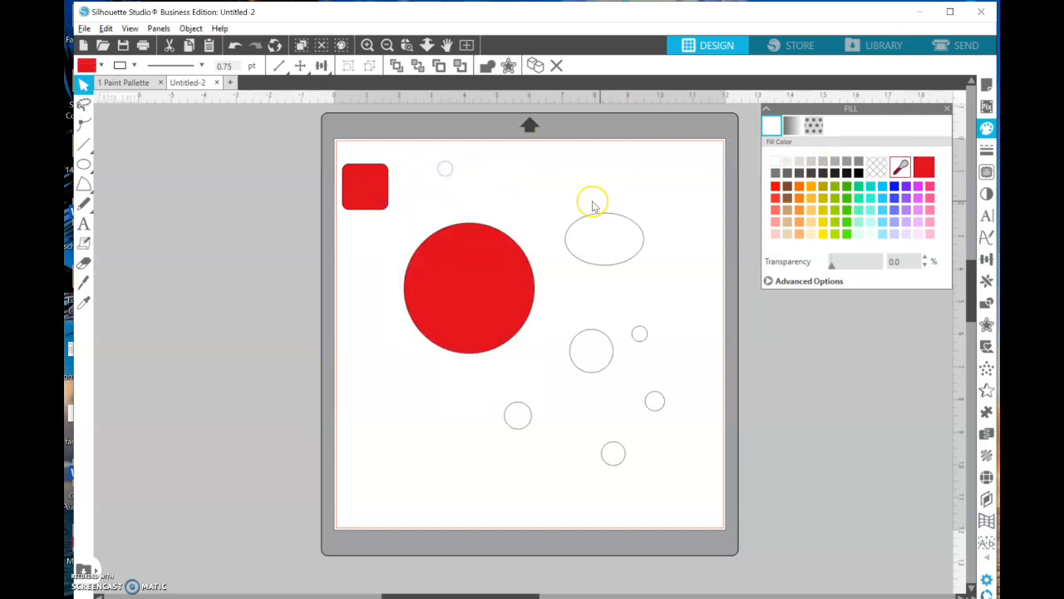
Shrink the largest of the five small circles to about 1.1 in and shift the large red circle away from the other shapes.
left_click(602, 329)
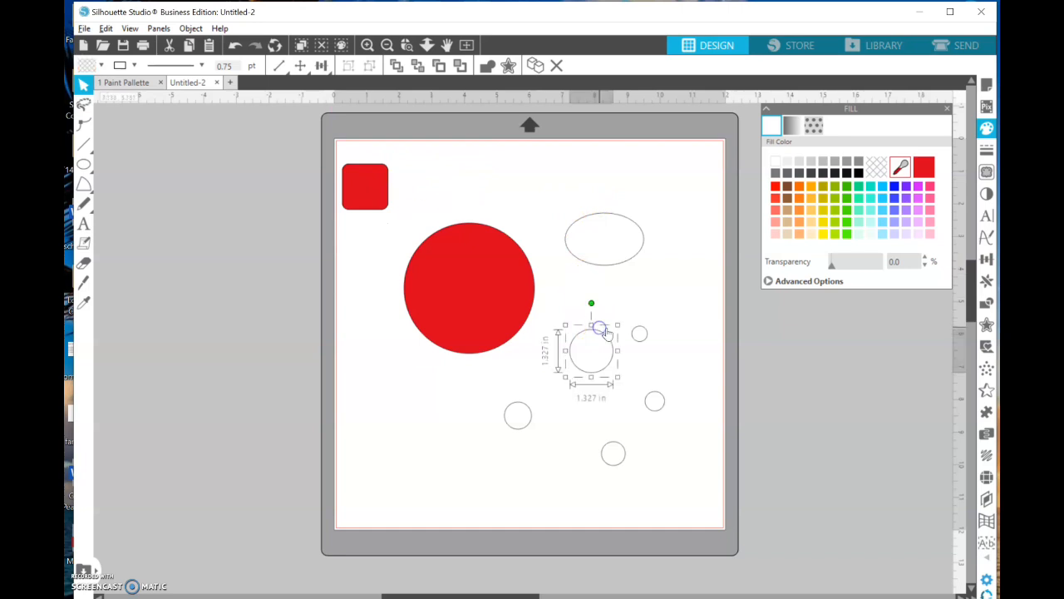
left_click_drag(619, 323, 604, 334)
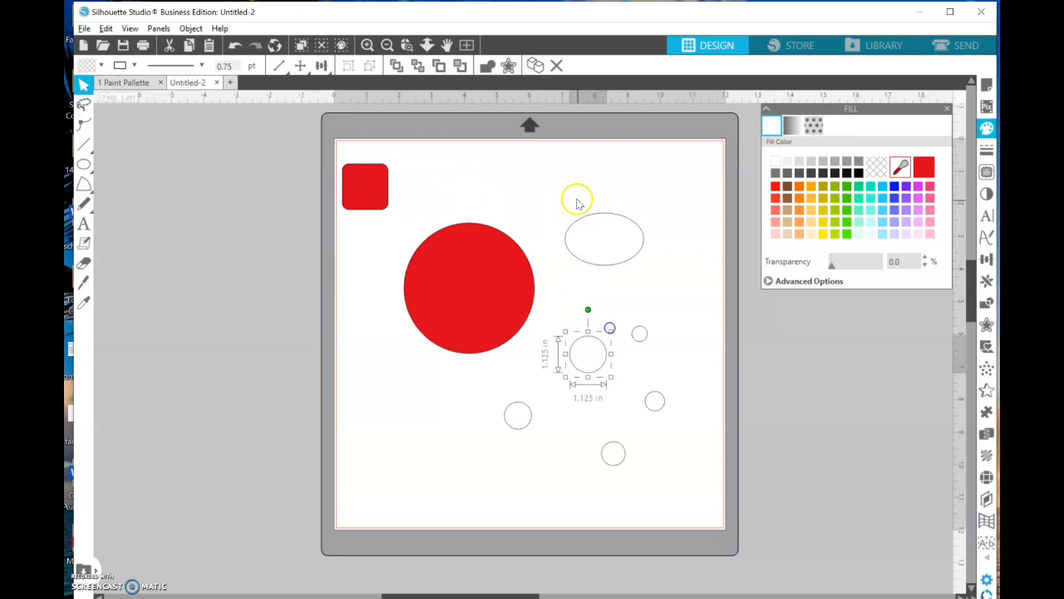
left_click_drag(502, 253, 462, 274)
Move the large red circle clear of the other shapes and fill the ellipse and five small circles with black.
left_click_drag(544, 196, 665, 469)
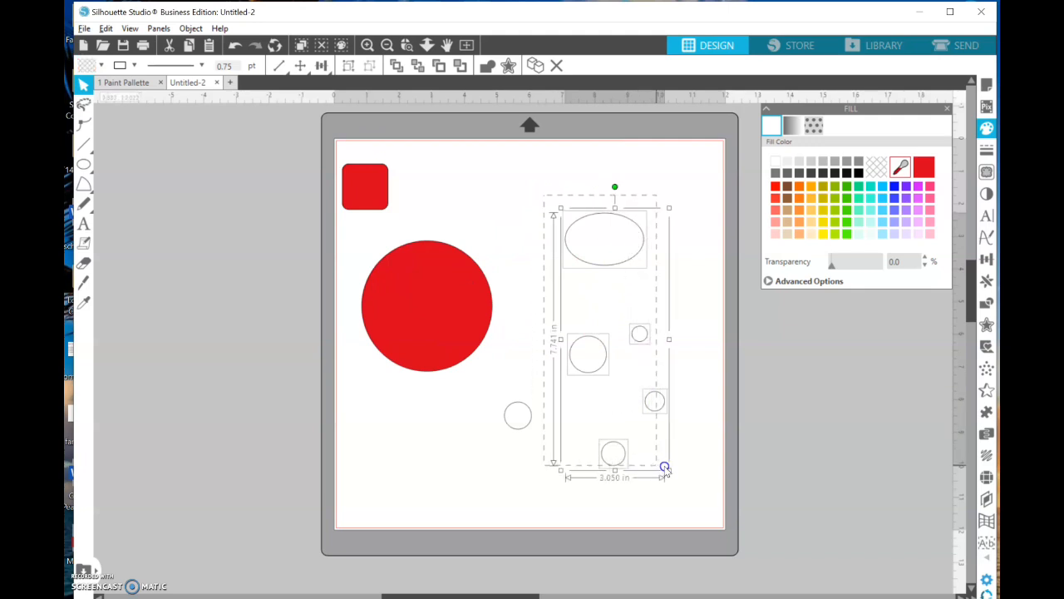
left_click_drag(397, 337, 313, 345)
left_click_drag(486, 200, 698, 494)
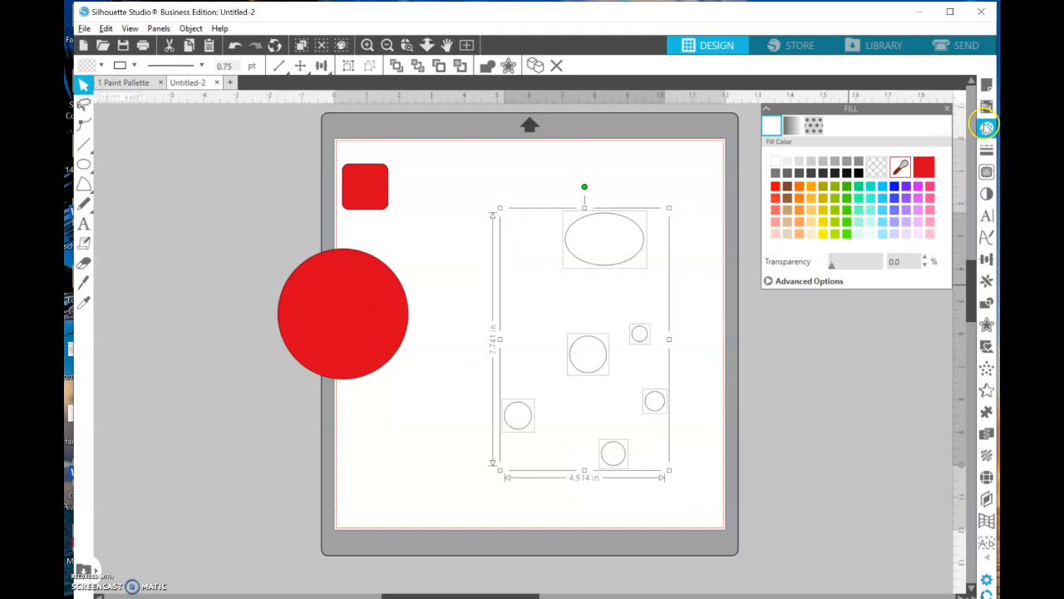
left_click(859, 172)
left_click(448, 256)
Place the ellipse over the upper edge of the large red circle and move the red square off the mat.
left_click_drag(407, 303, 468, 245)
left_click(469, 234)
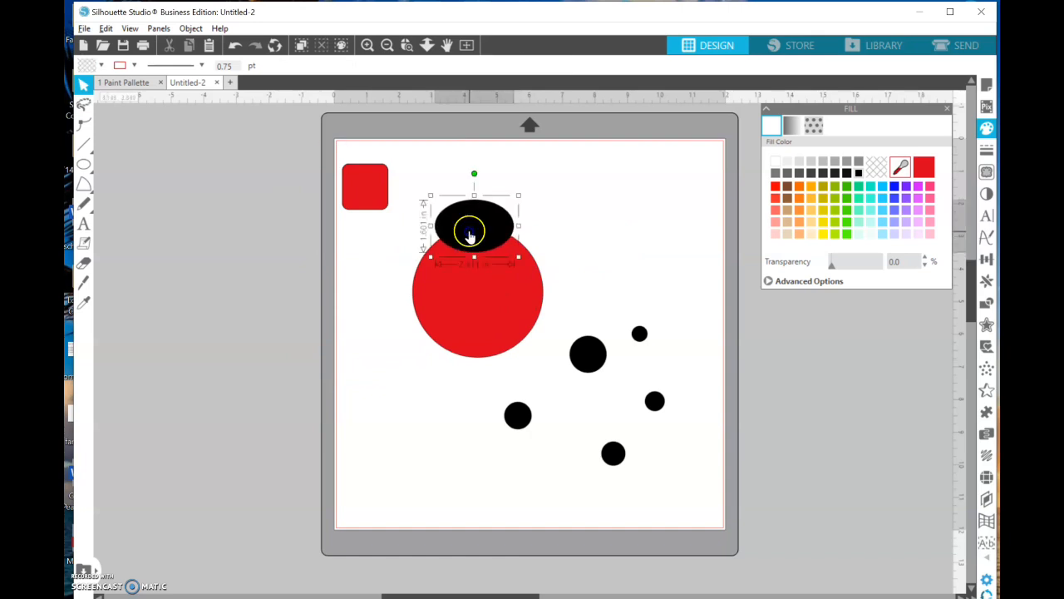
left_click_drag(366, 177, 292, 168)
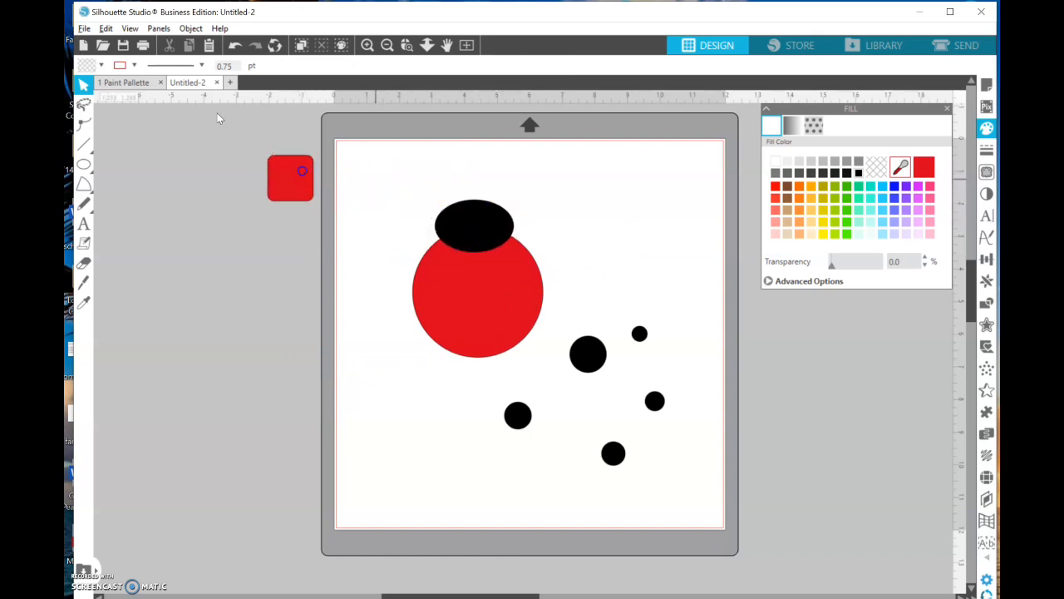
Align the black ellipse and the large red circle on their horizontal centers.
left_click_drag(411, 186, 546, 368)
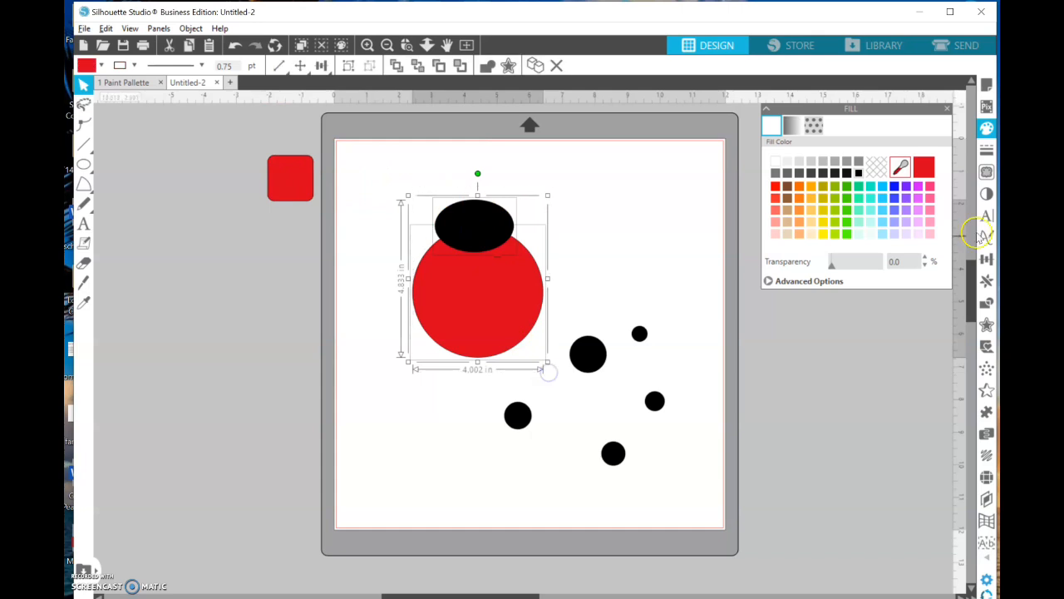
left_click(987, 258)
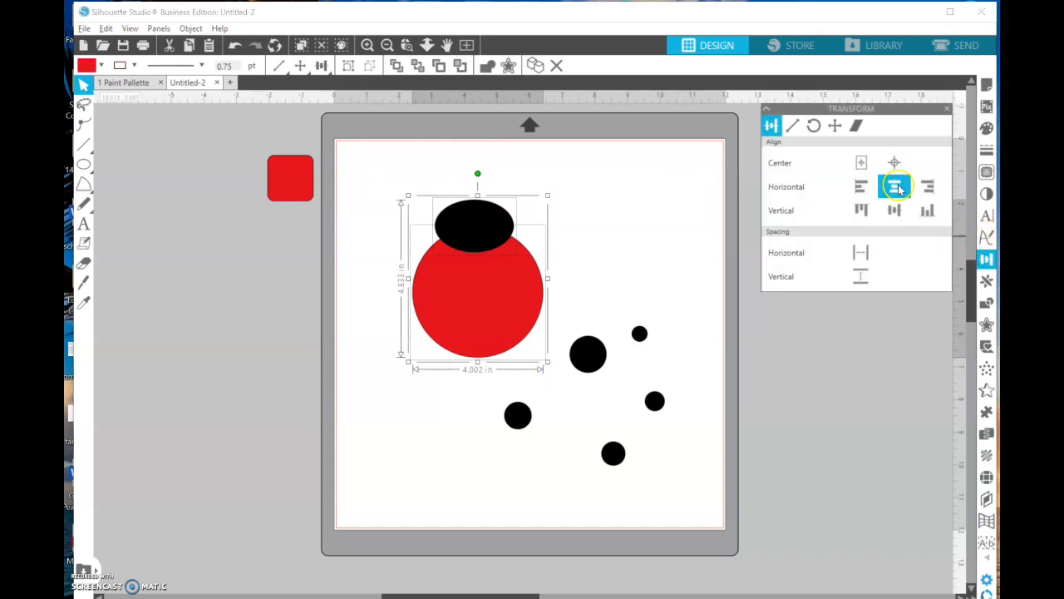
left_click(897, 188)
left_click(632, 210)
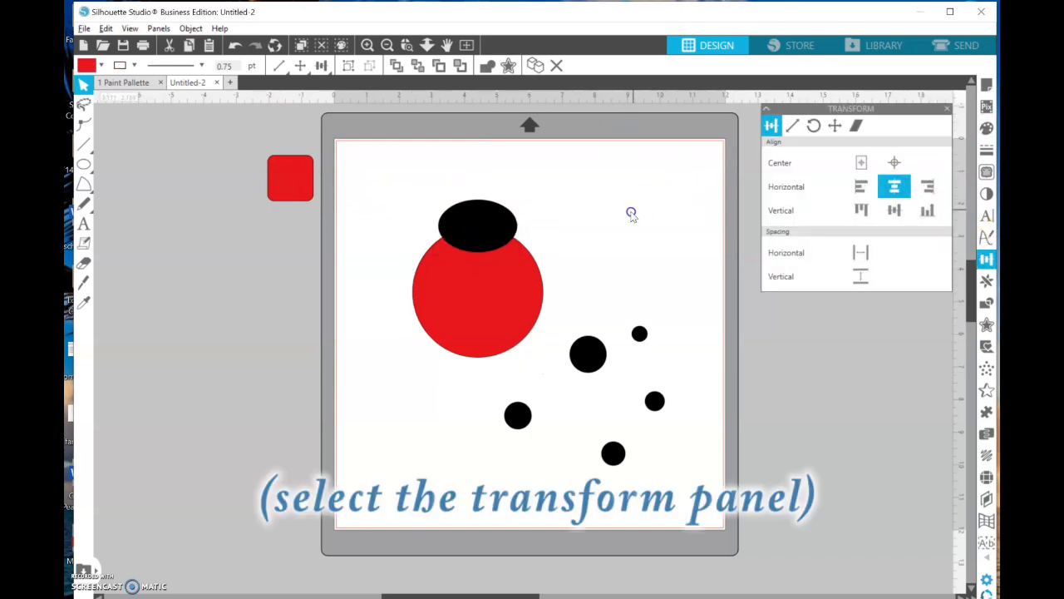
Send the black ellipse to the back, behind the red circle.
left_click(498, 225)
right_click(499, 224)
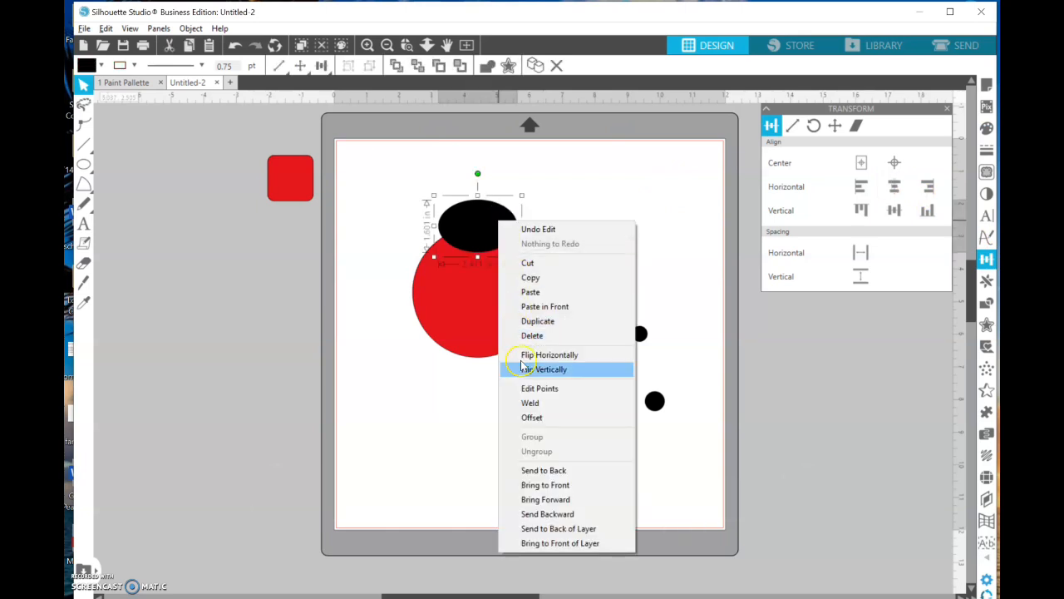
left_click(554, 470)
left_click(593, 228)
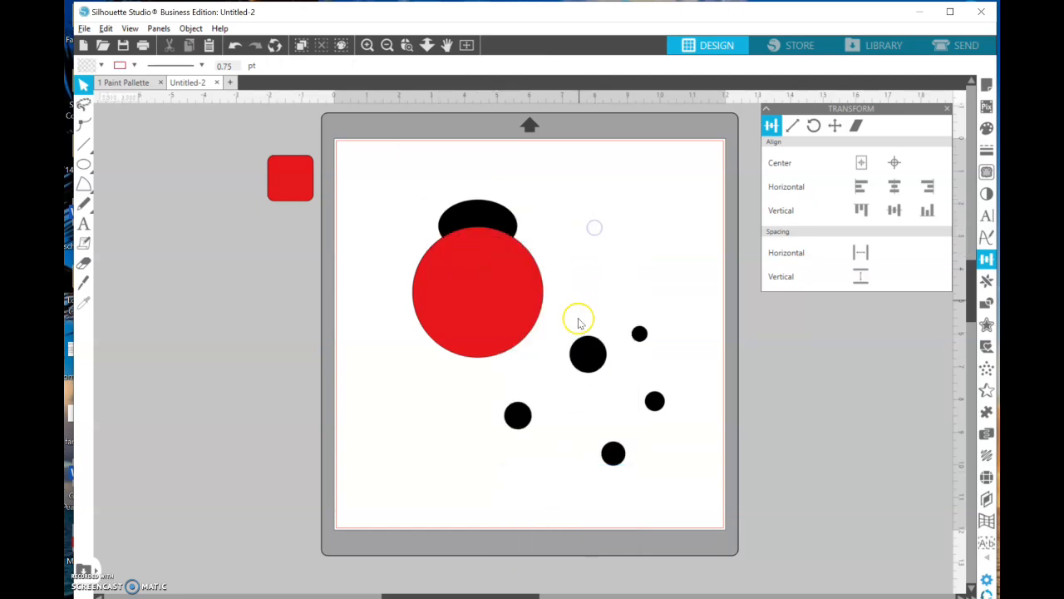
Arrange the five black circles as scattered spots on the large red circle.
left_click_drag(577, 352, 442, 280)
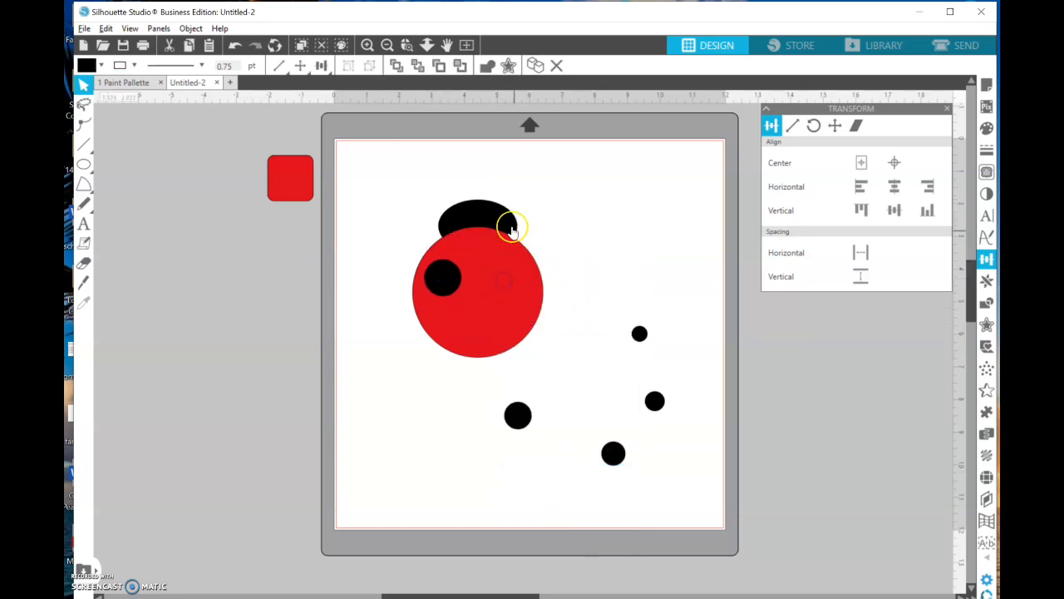
left_click(530, 407)
left_click_drag(529, 408, 519, 258)
left_click_drag(637, 330, 462, 328)
left_click_drag(613, 452, 486, 297)
left_click_drag(656, 403, 523, 329)
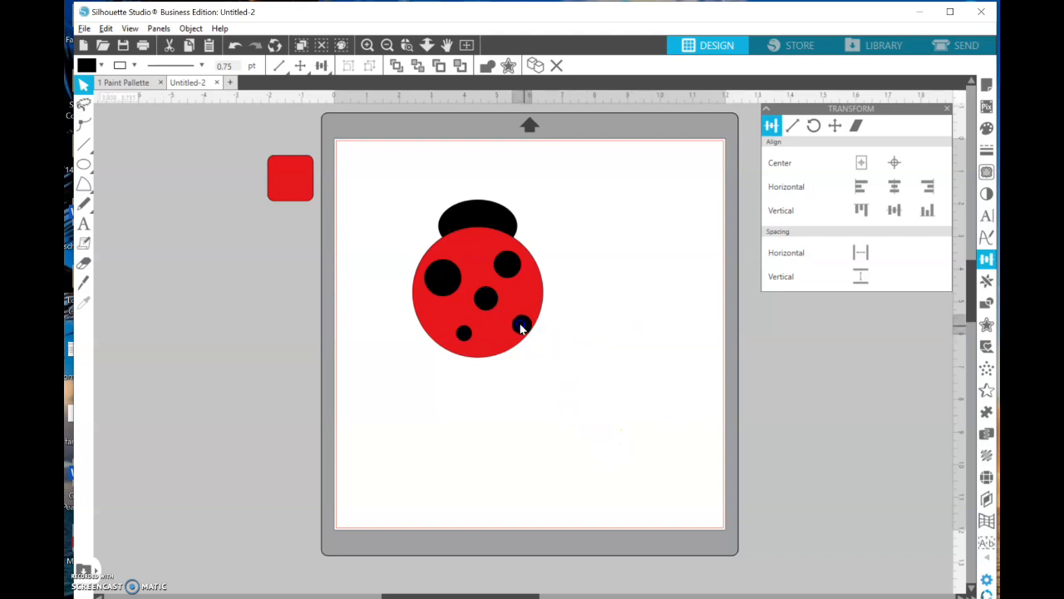
left_click(565, 297)
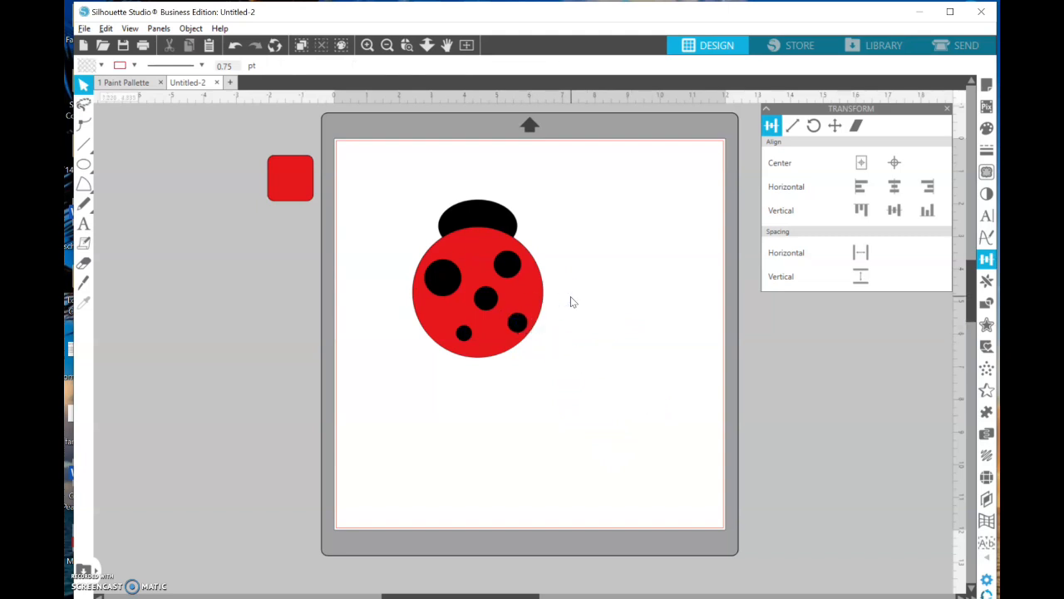
Move the red square back onto the page, near its upper-left corner, and leave it deselected.
mouse_move(285, 172)
left_mouse_down()
mouse_move(389, 176)
mouse_move(290, 176)
left_mouse_up()
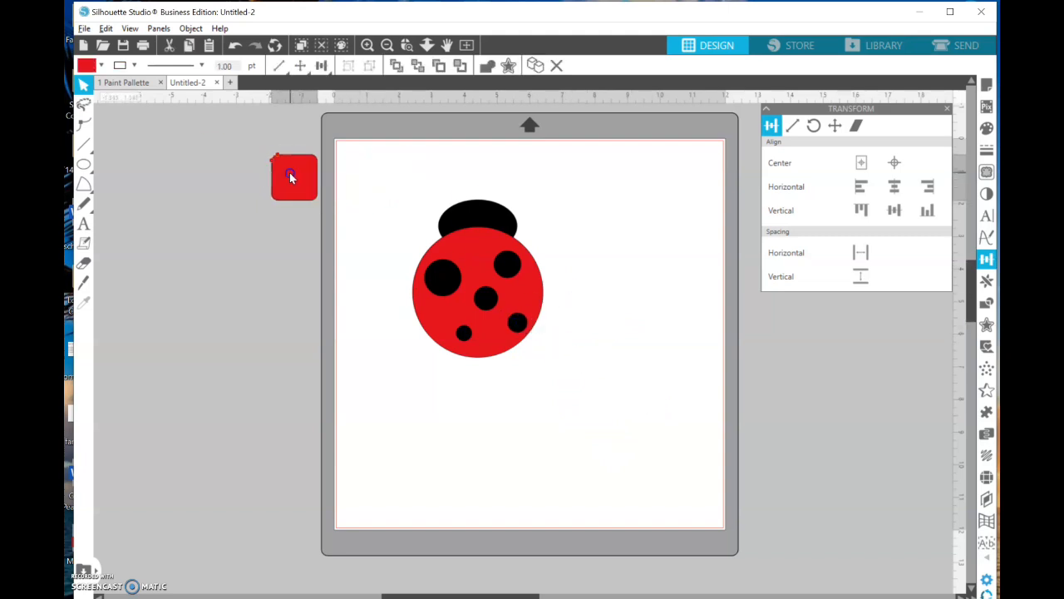
left_click(497, 245)
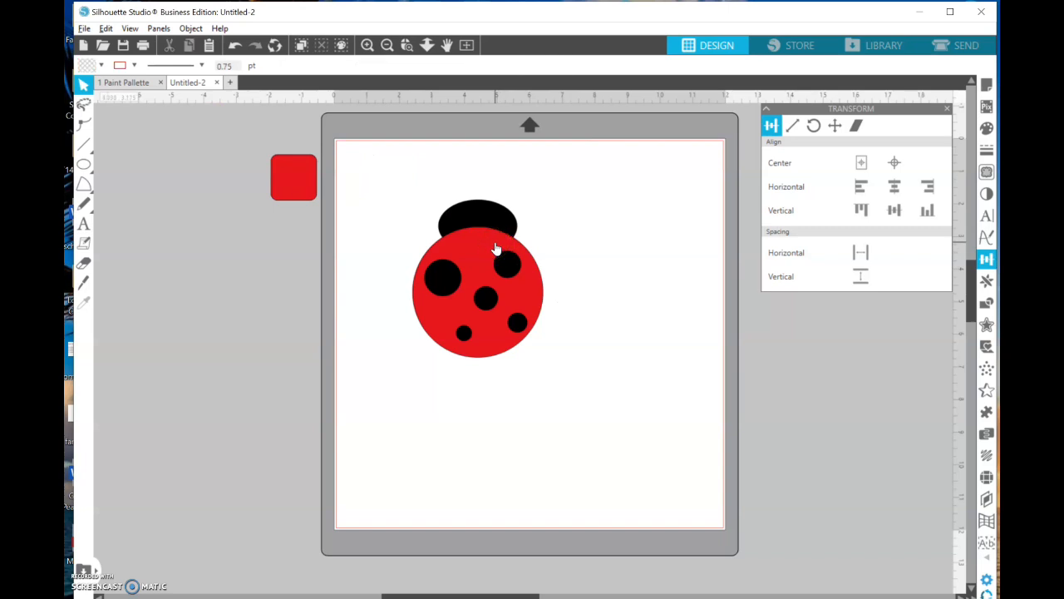
left_click_drag(302, 185, 371, 185)
left_click(635, 252)
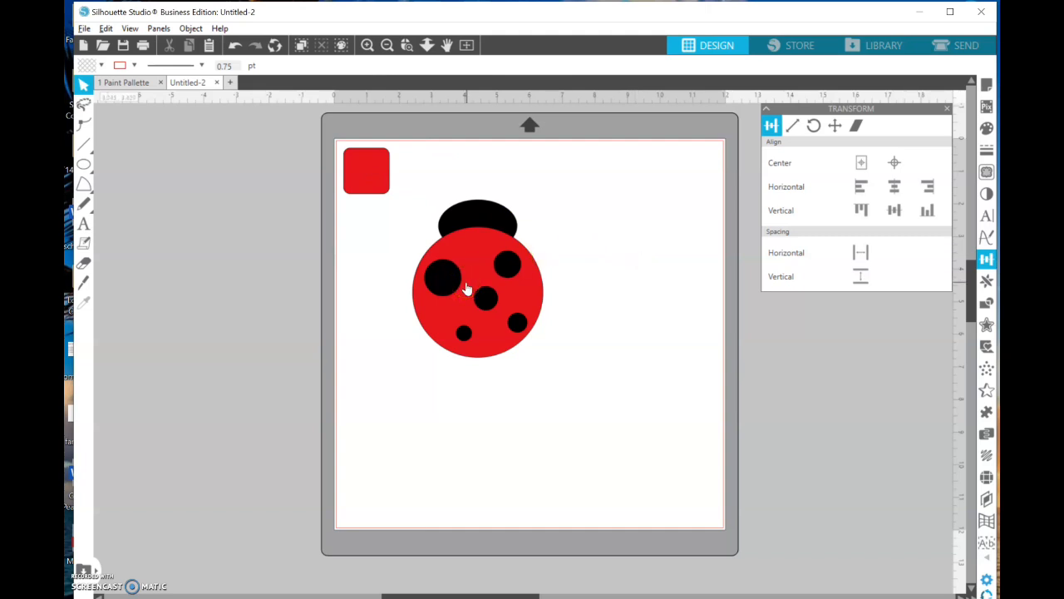
View the fill color options for the red square, leaving its color as it is.
left_click(370, 170)
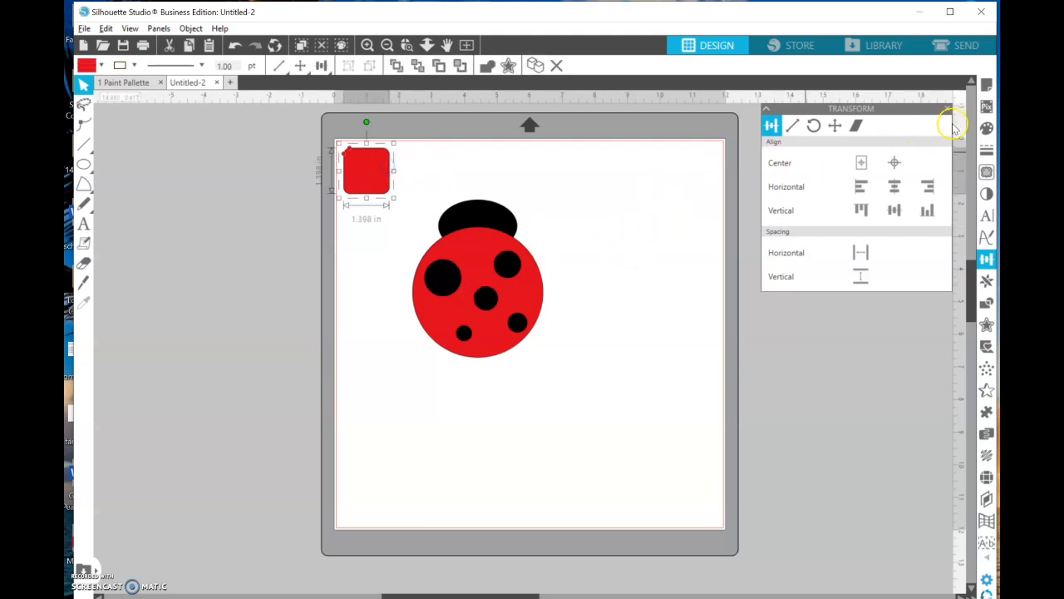
left_click(985, 127)
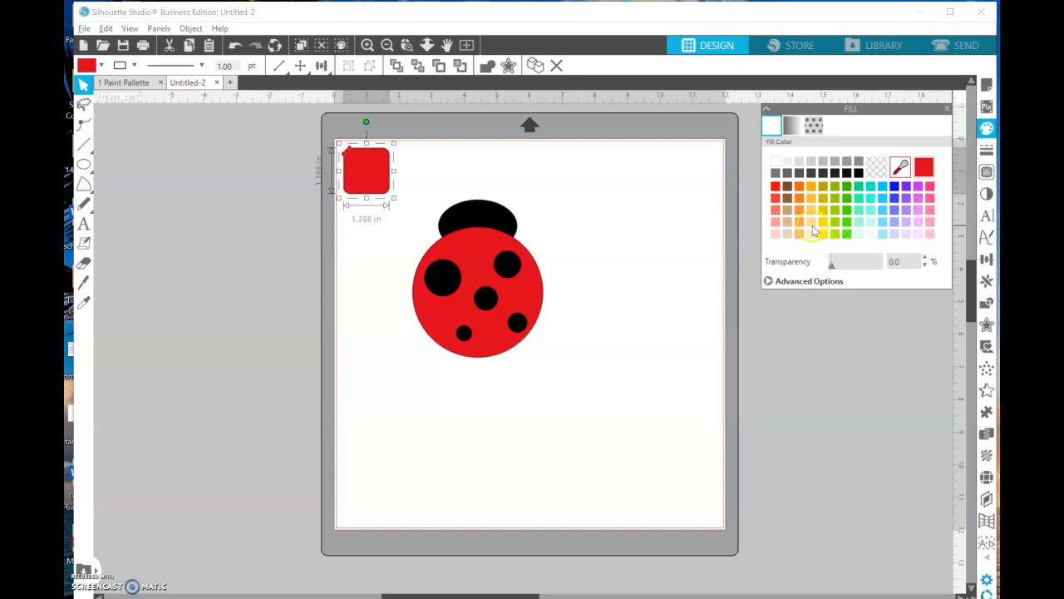
left_click(432, 177)
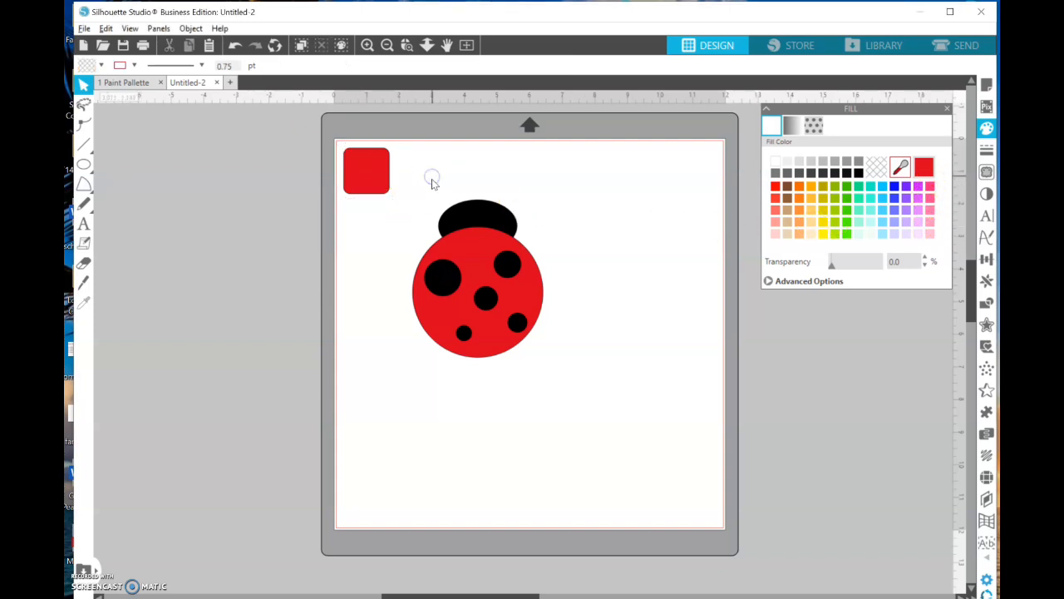
Switch to the 1 Paint Pallette document and save it.
left_click(122, 83)
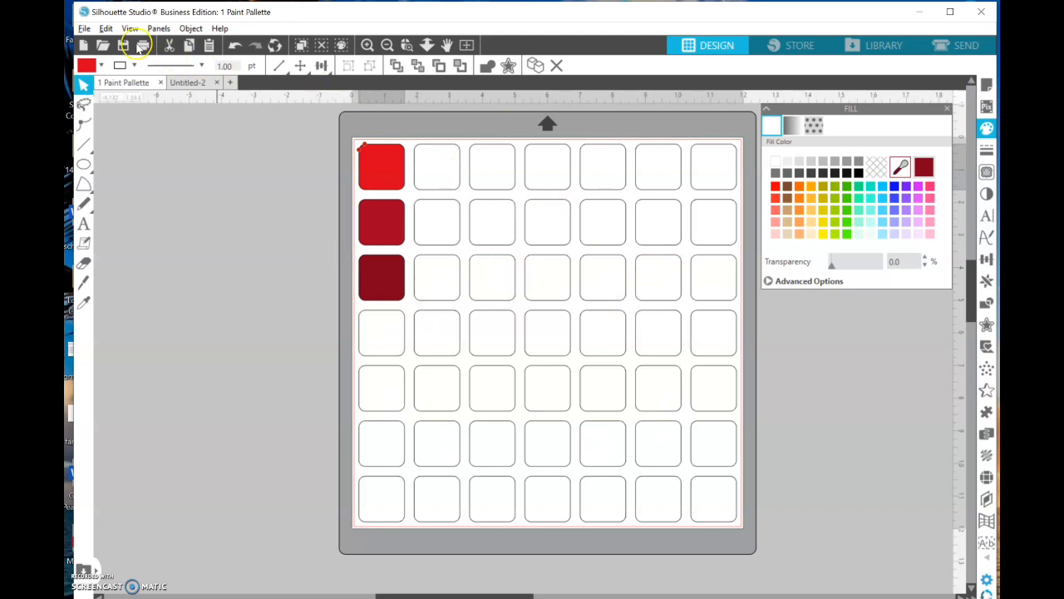
left_click(86, 30)
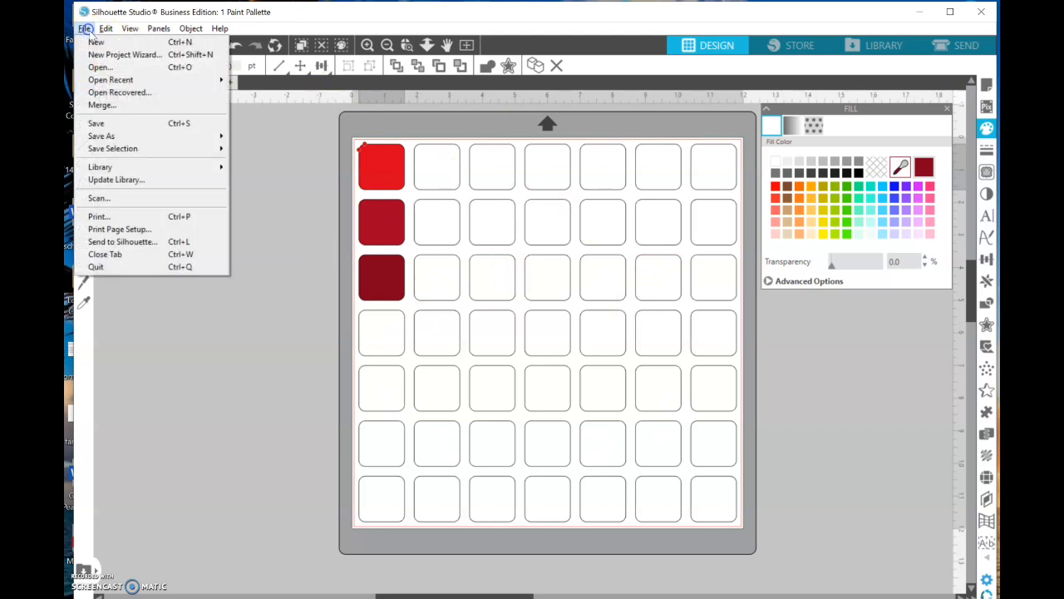
left_click(104, 123)
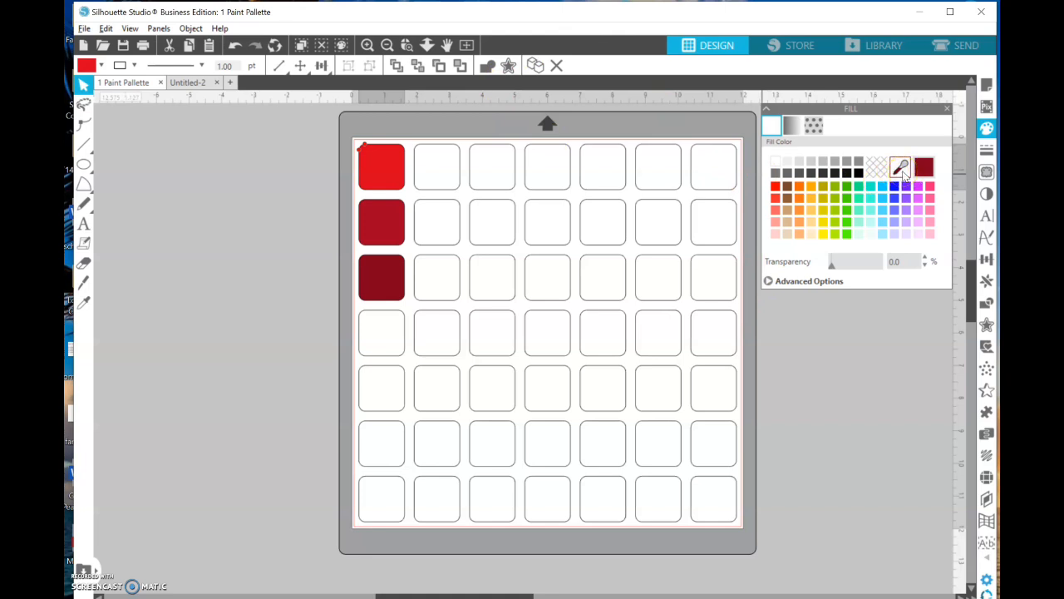
left_click(901, 168)
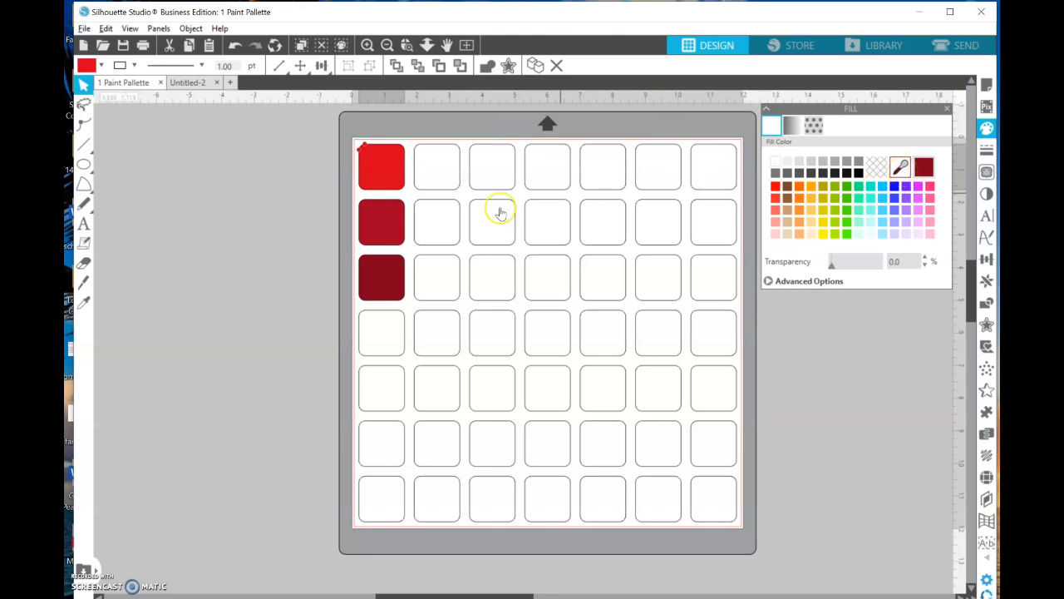